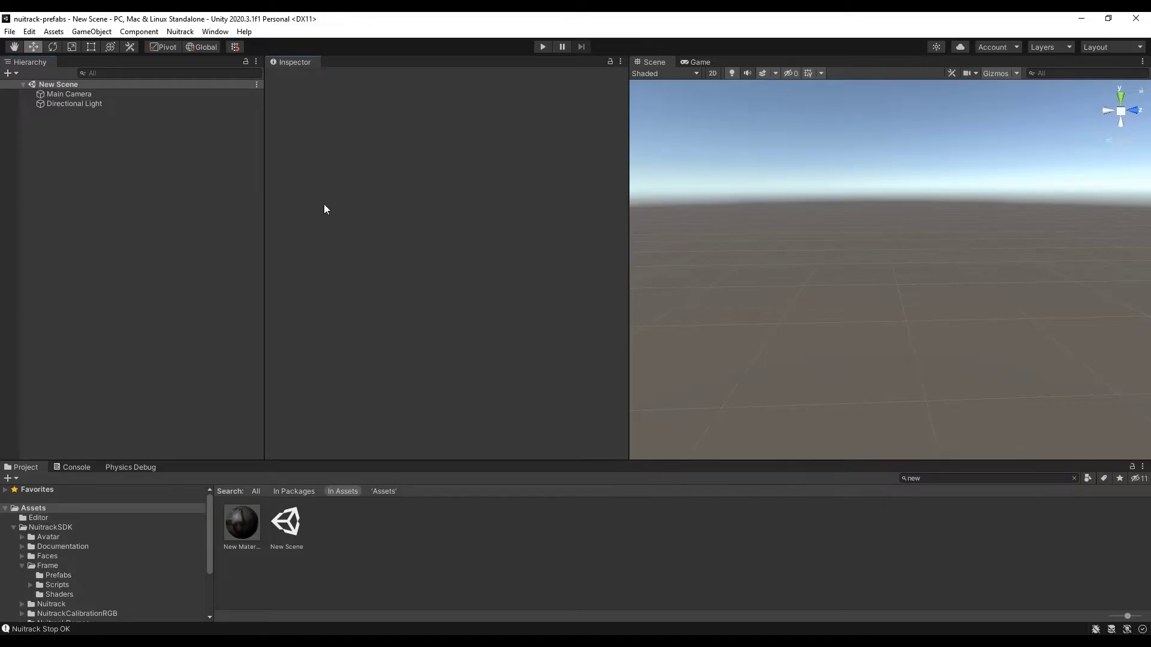
Prepare the scene with the Nuitrack scripts and enable Mirror in the Nuitrack Manager sensor options.
{"action": "left_click", "coordinate": [180, 31]}
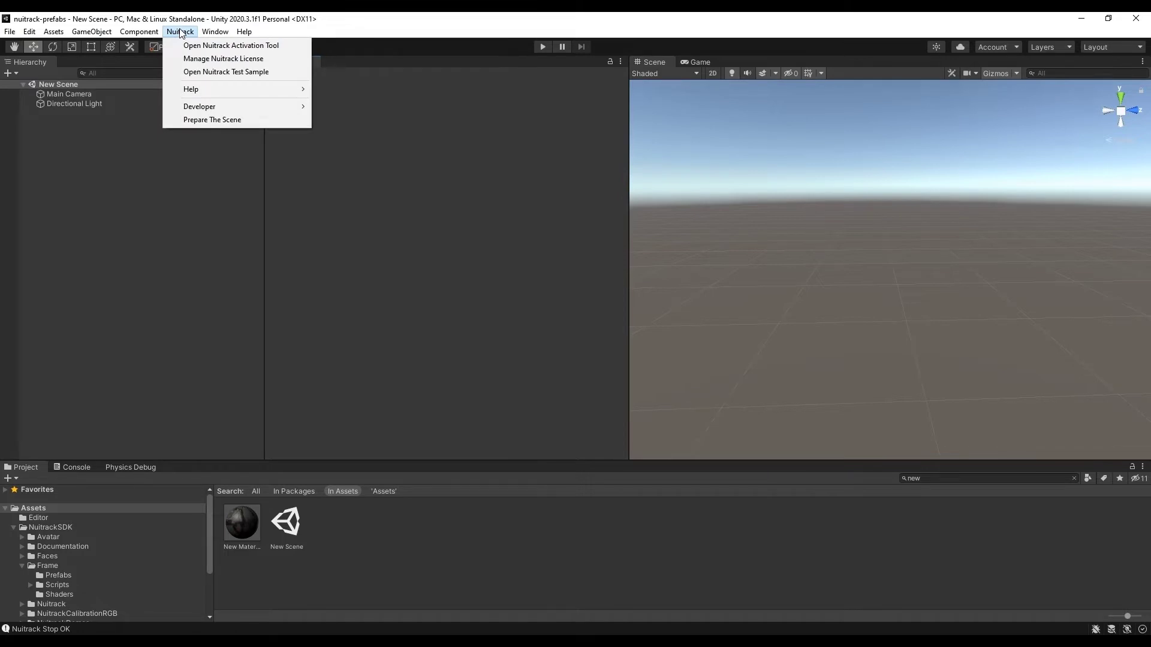
{"action": "left_click", "coordinate": [209, 122]}
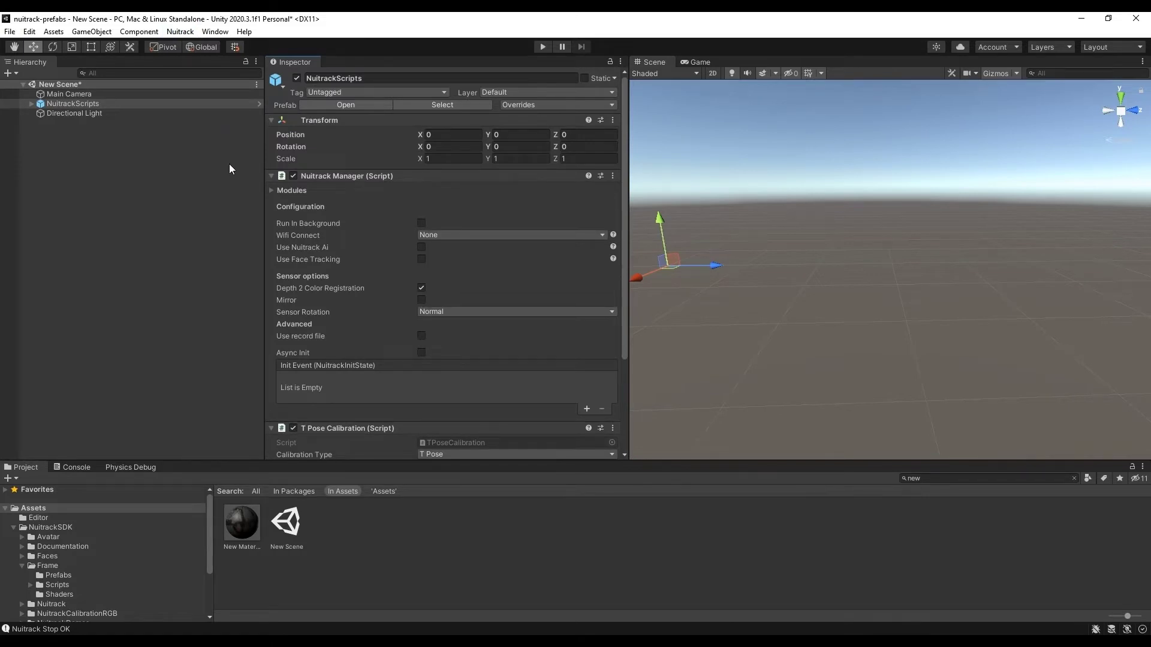
{"action": "left_click", "coordinate": [421, 300]}
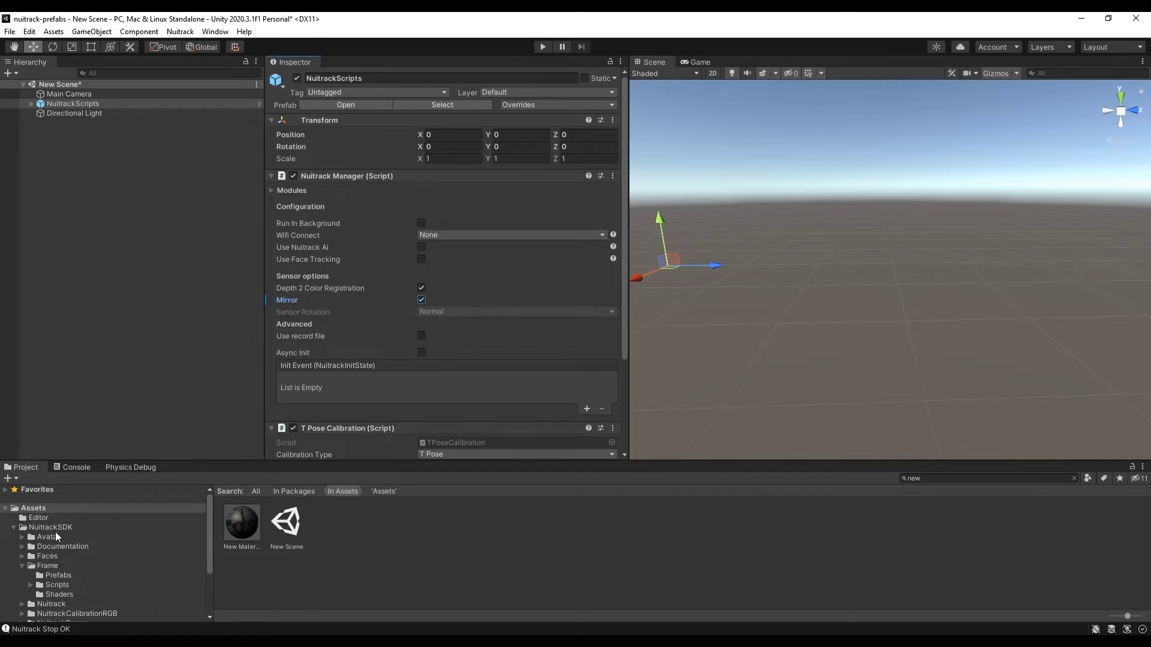
Add the RGB Frame prefab from NuitrackSDK/Frame/Prefabs to the scene, listing the assets in compact form.
{"action": "left_click", "coordinate": [54, 575]}
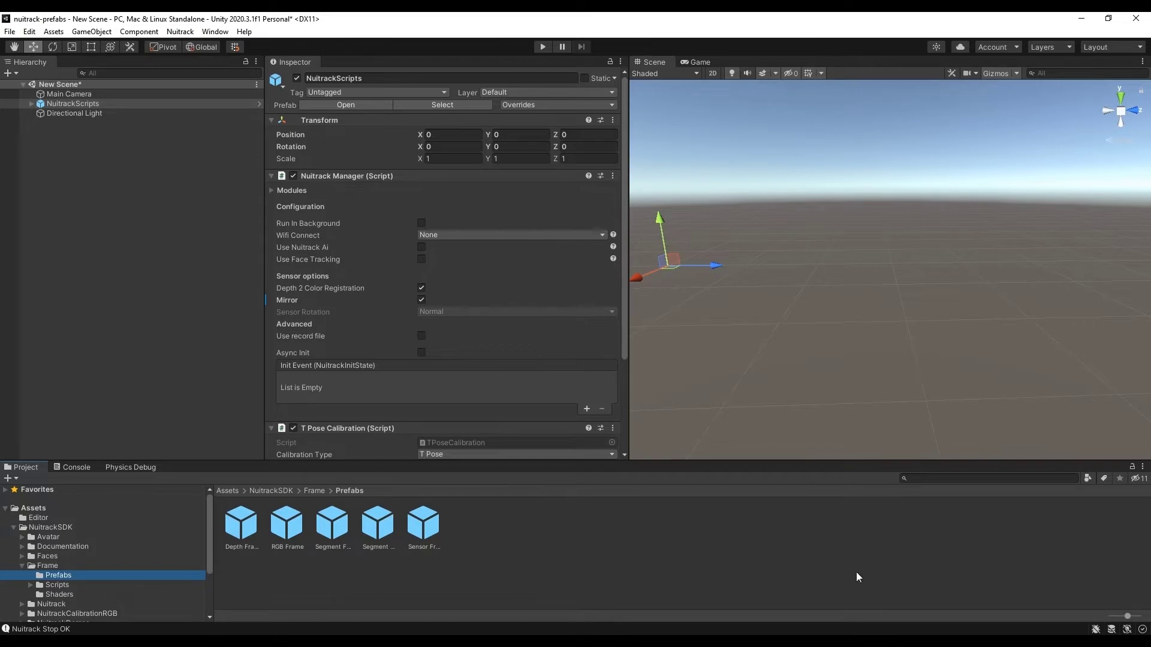
{"action": "left_click_drag", "start_coordinate": [1127, 616], "coordinate": [1103, 618]}
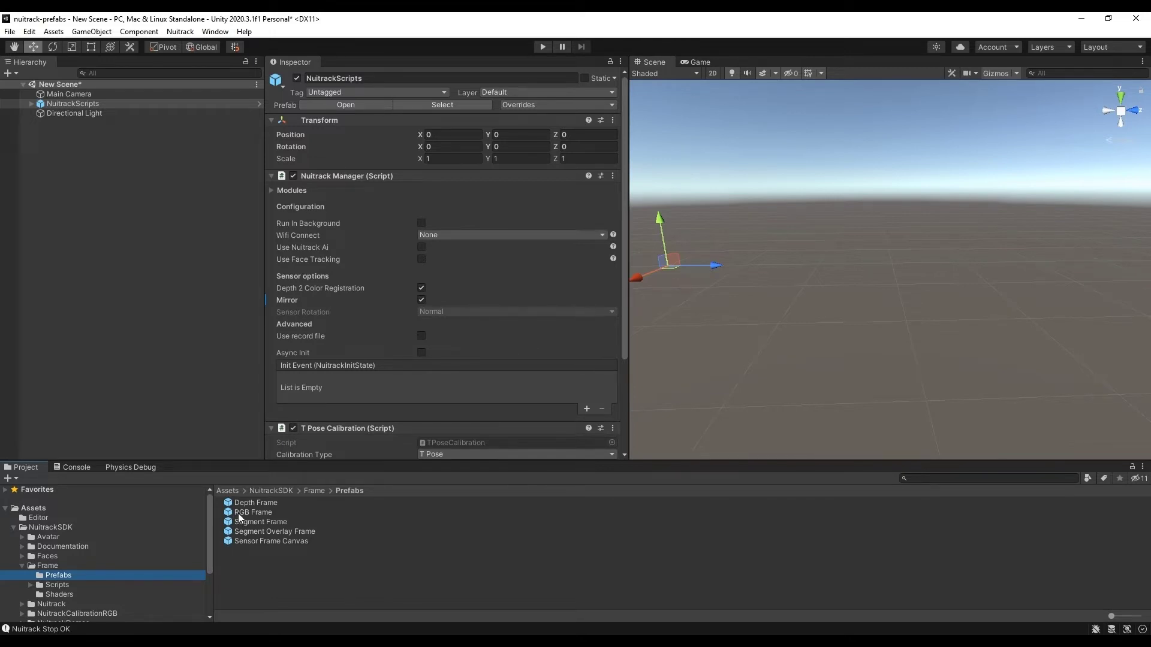
{"action": "left_click_drag", "start_coordinate": [239, 513], "coordinate": [127, 347]}
{"action": "left_click_drag", "start_coordinate": [115, 251], "coordinate": [115, 252]}
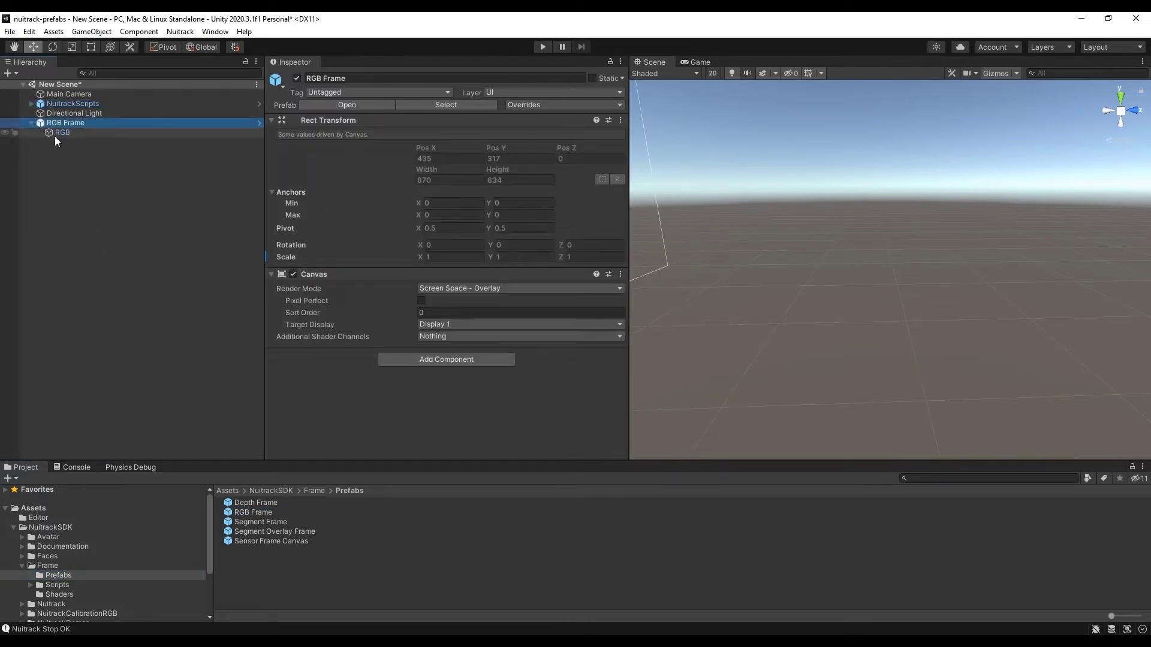
Examine the FrameViewer and Nuitrack Aspect Ratio Fitter components on the RGB child of RGB Frame.
{"action": "left_click", "coordinate": [63, 135]}
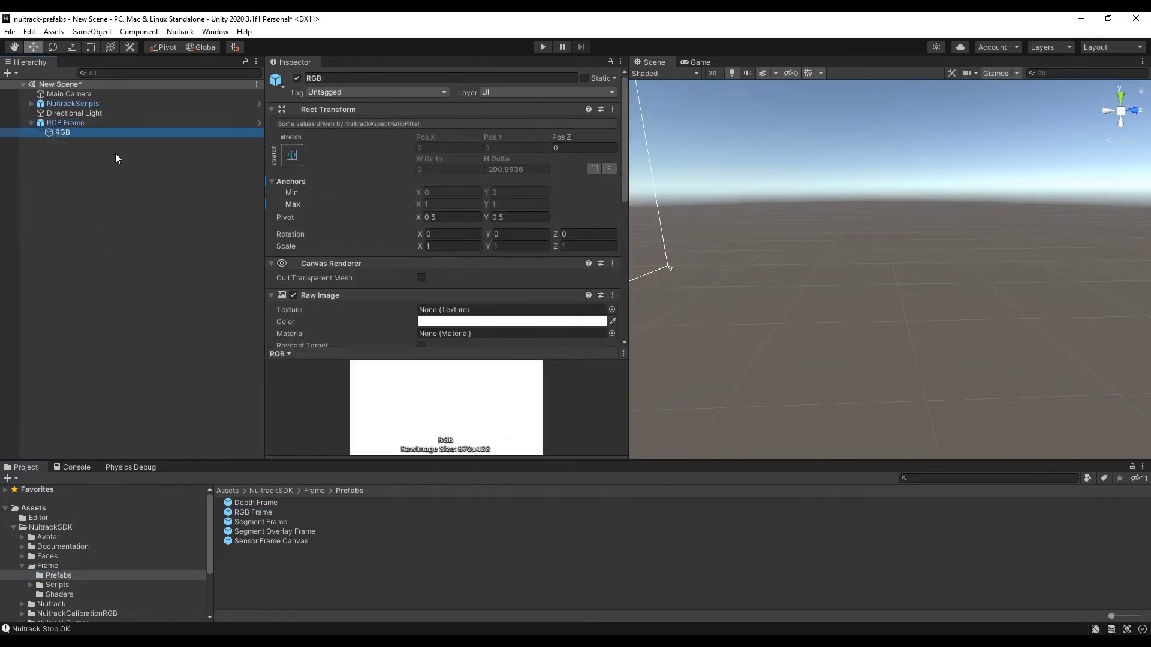
{"action": "scroll", "coordinate": [332, 217], "scroll_direction": "down", "scroll_amount": 8}
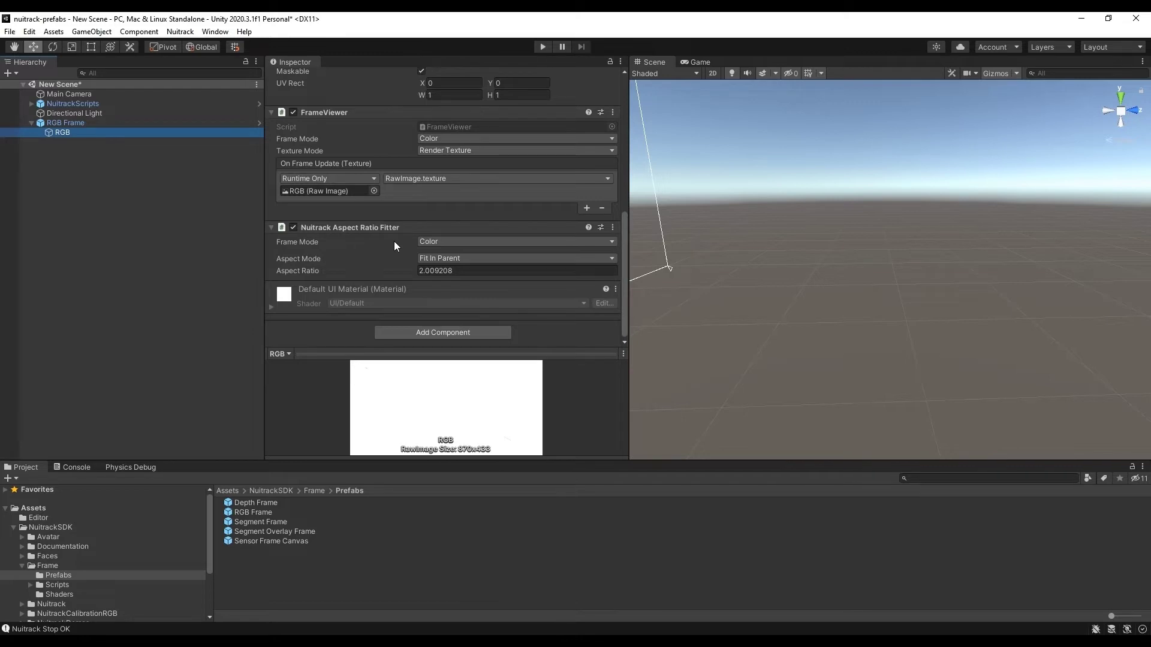
{"action": "left_click", "coordinate": [31, 123]}
{"action": "left_click", "coordinate": [103, 177]}
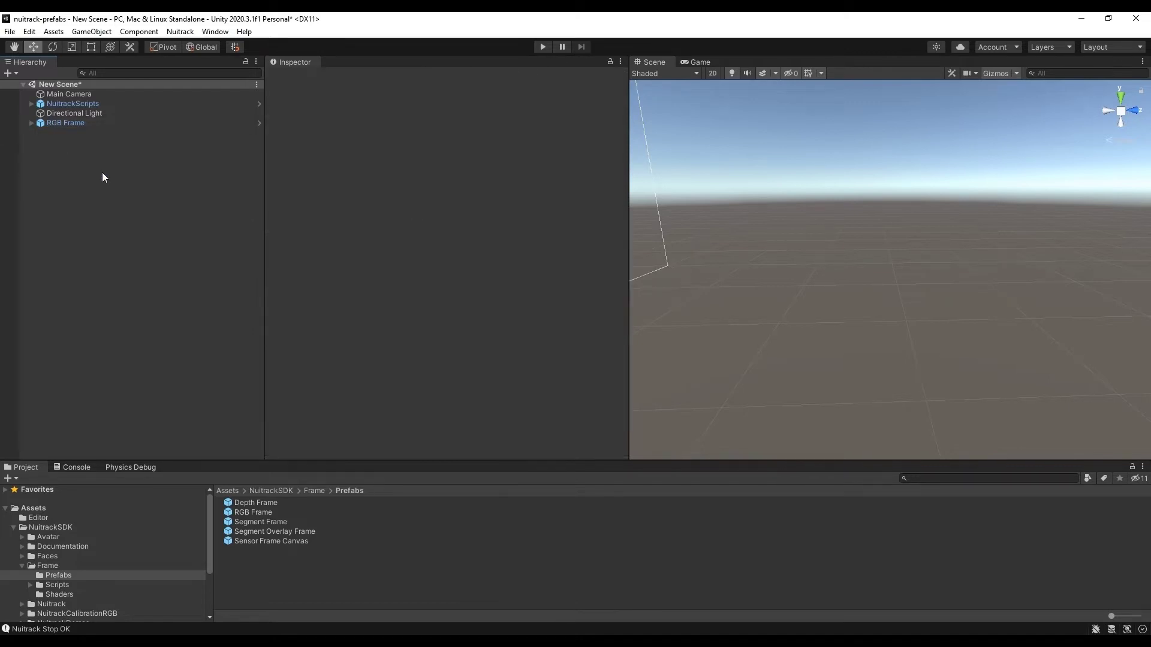
Try a field of view of about 9.7 on the Main Camera and undo the change.
{"action": "right_click_drag", "start_coordinate": [949, 258], "coordinate": [683, 198]}
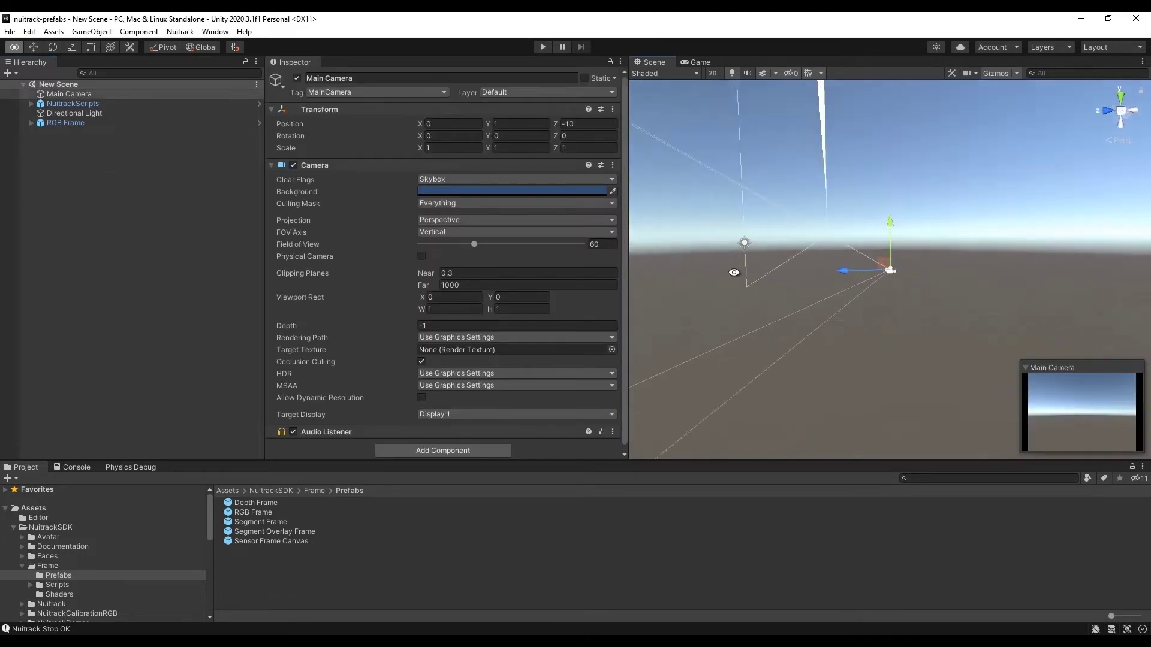
{"action": "left_click_drag", "start_coordinate": [732, 272], "coordinate": [781, 265], "text": "alt"}
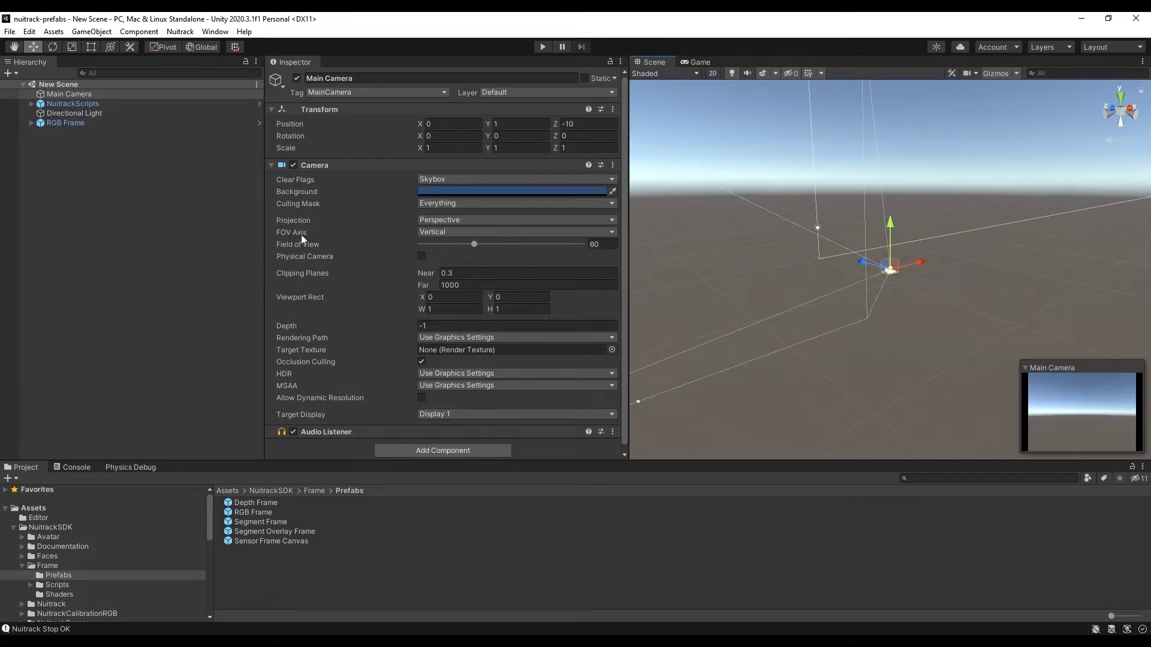
{"action": "left_click_drag", "start_coordinate": [474, 244], "coordinate": [428, 255]}
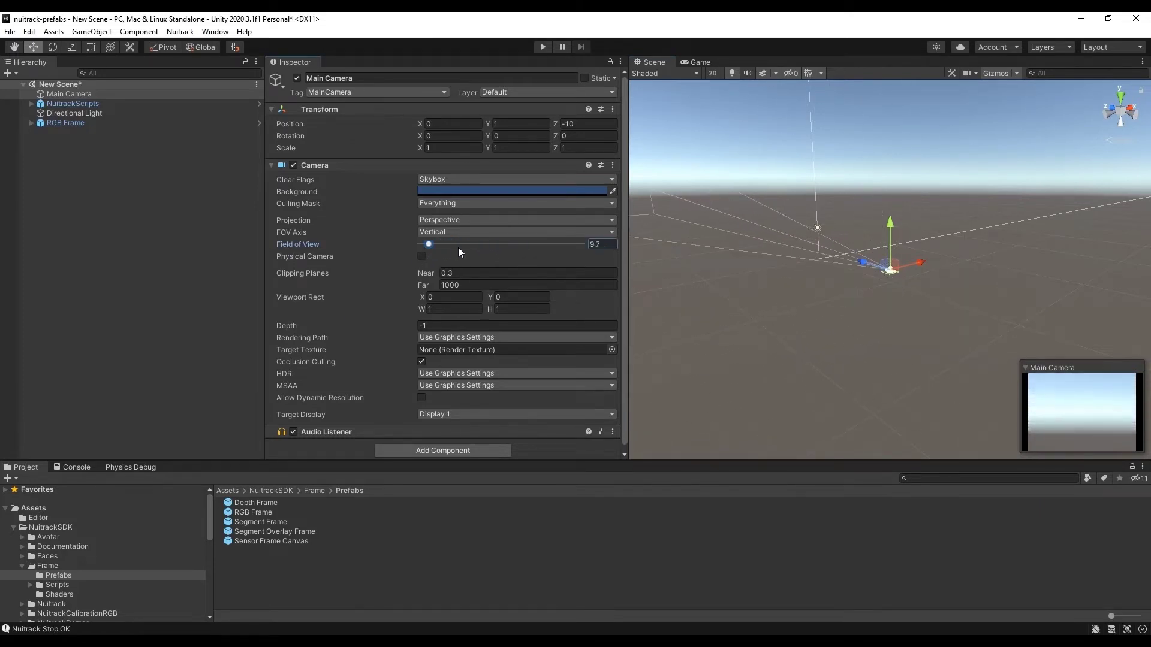
{"action": "key", "text": "ctrl+z"}
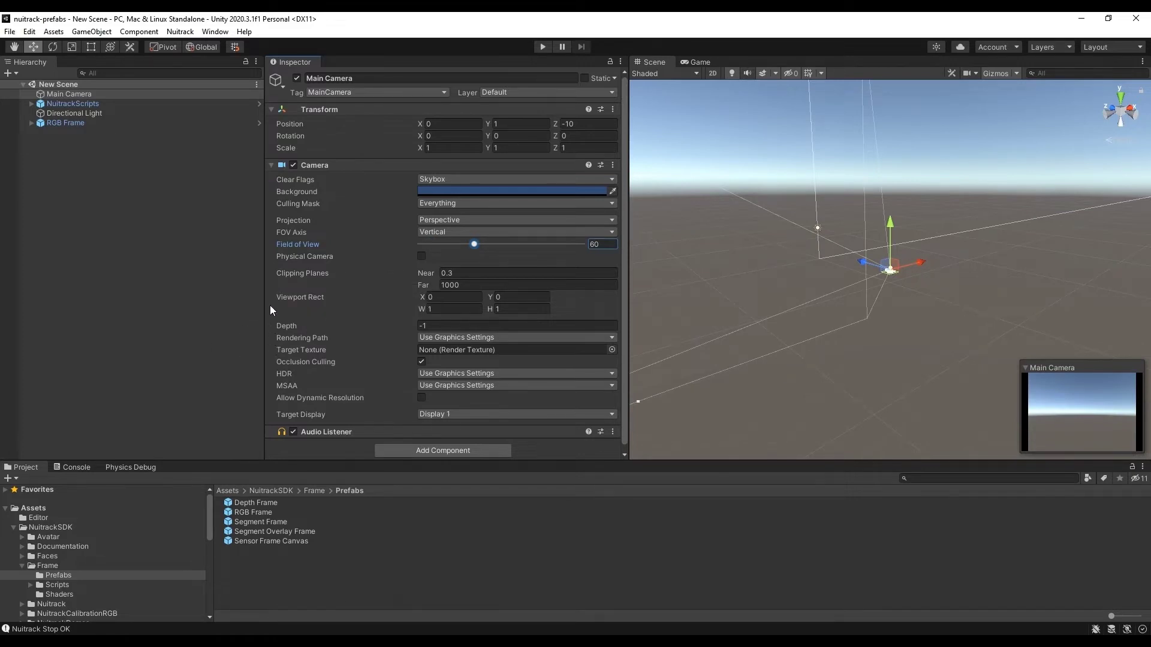
Add the NuitrackSDK Sensor Space component to the Main Camera.
{"action": "left_click", "coordinate": [411, 450]}
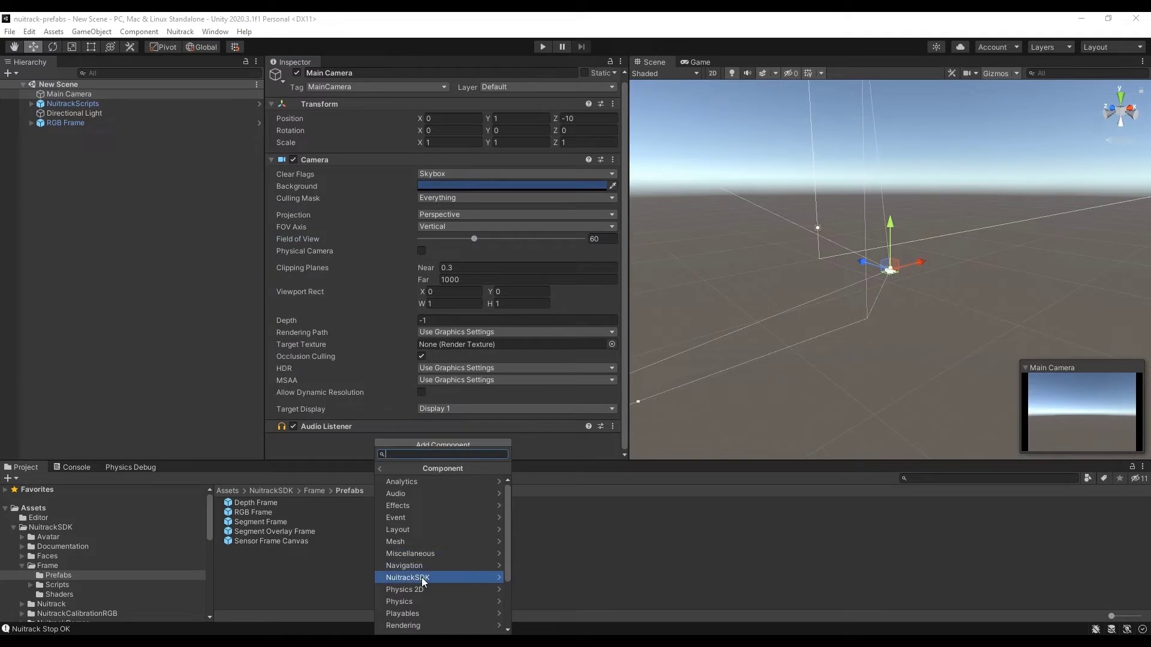
{"action": "left_click", "coordinate": [422, 577]}
{"action": "left_click", "coordinate": [411, 519]}
{"action": "left_click", "coordinate": [411, 478]}
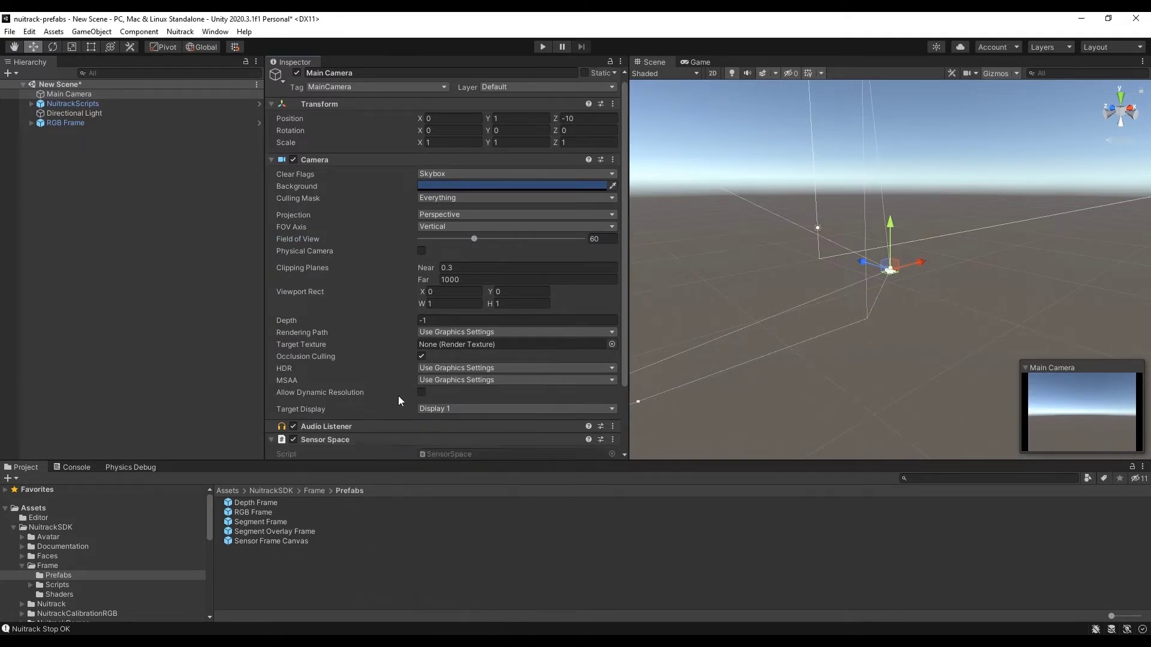
Assign RGB Frame as the Sensor Space View Canvas and switch its rendering mode to ScreenSpaceCamera.
{"action": "left_click_drag", "start_coordinate": [68, 123], "coordinate": [440, 400]}
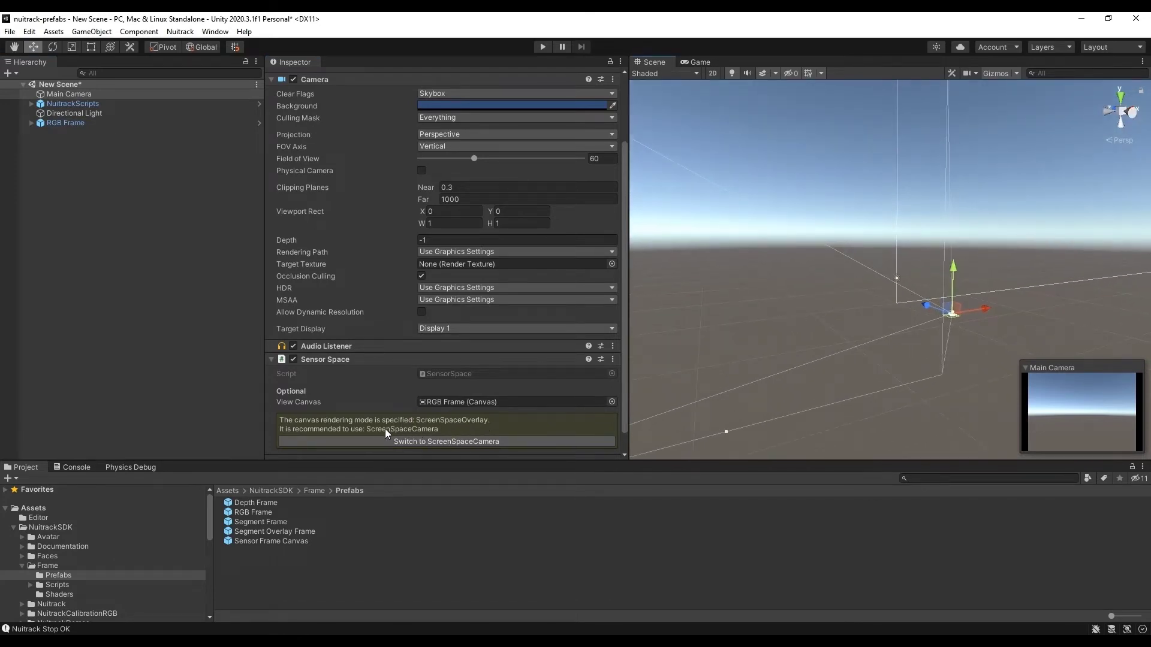
{"action": "scroll", "coordinate": [415, 423], "scroll_direction": "down", "scroll_amount": 1}
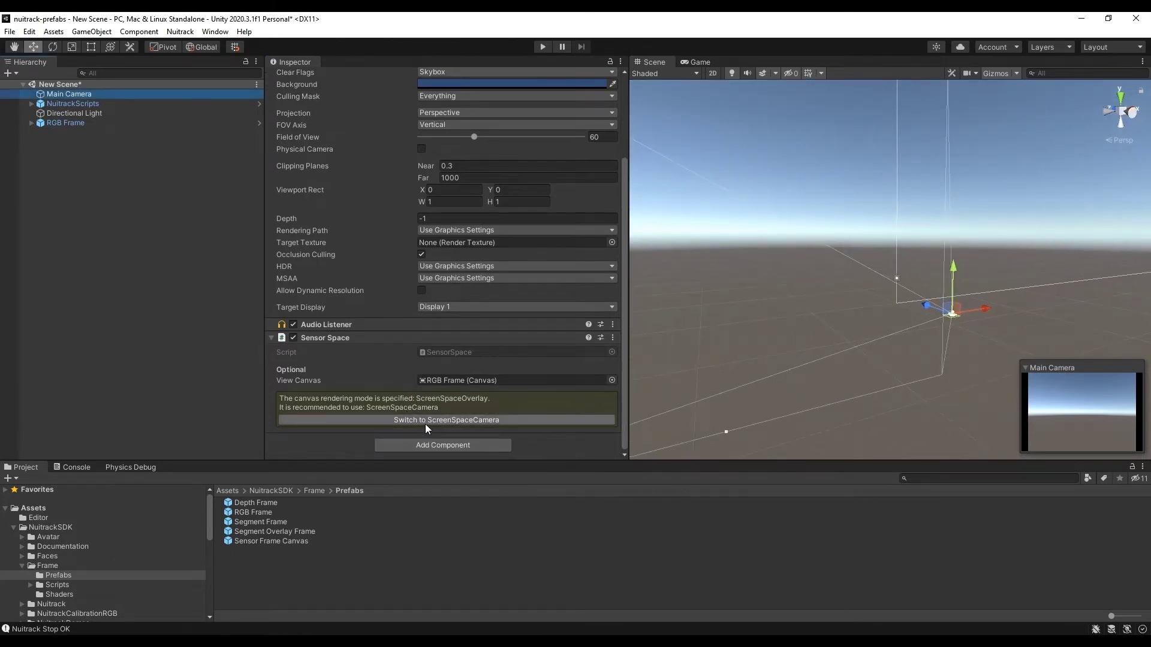
{"action": "left_click", "coordinate": [426, 424]}
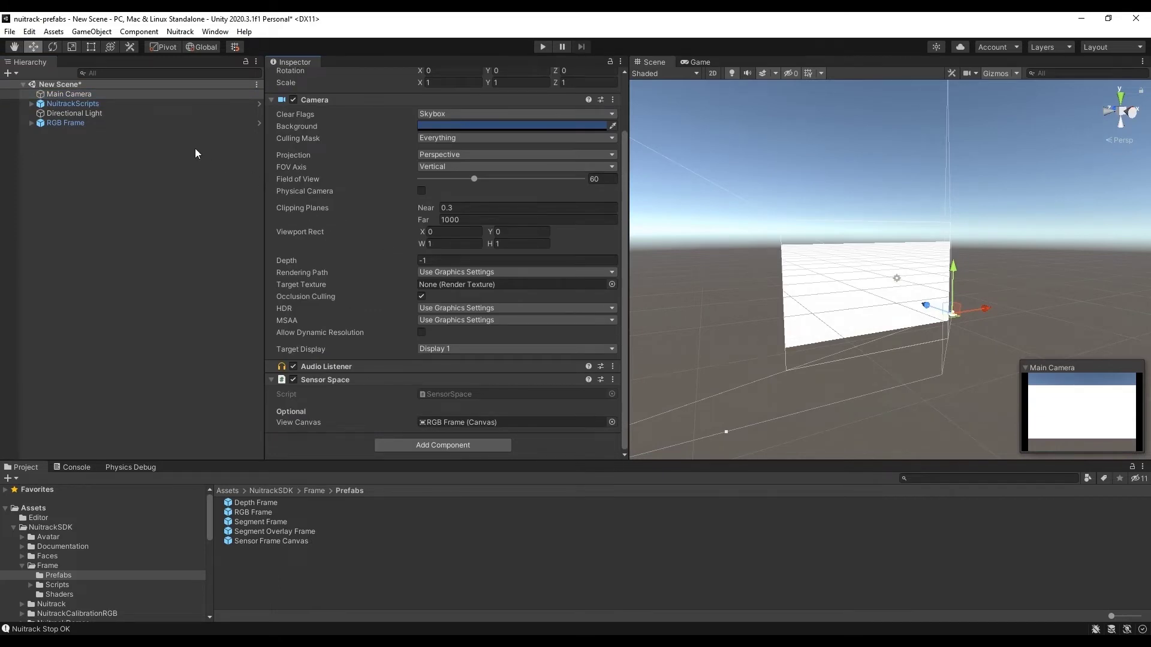
Run the scene to check the sensor's RGB image in the game view, and stop it.
{"action": "left_click", "coordinate": [542, 45]}
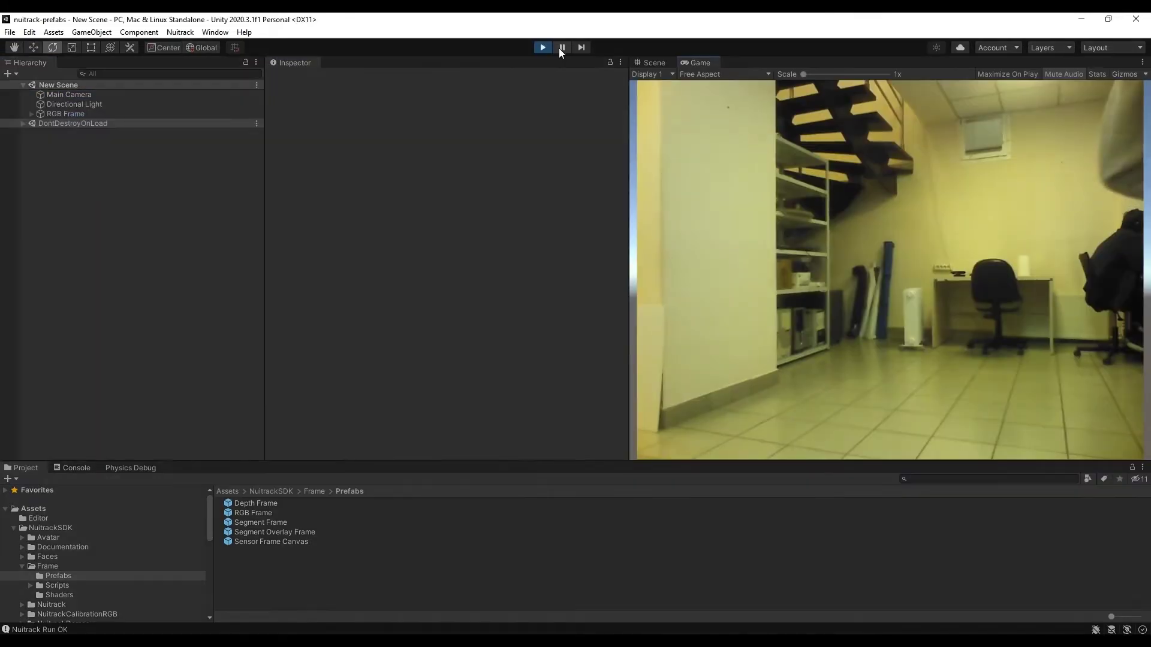
{"action": "left_click", "coordinate": [544, 48]}
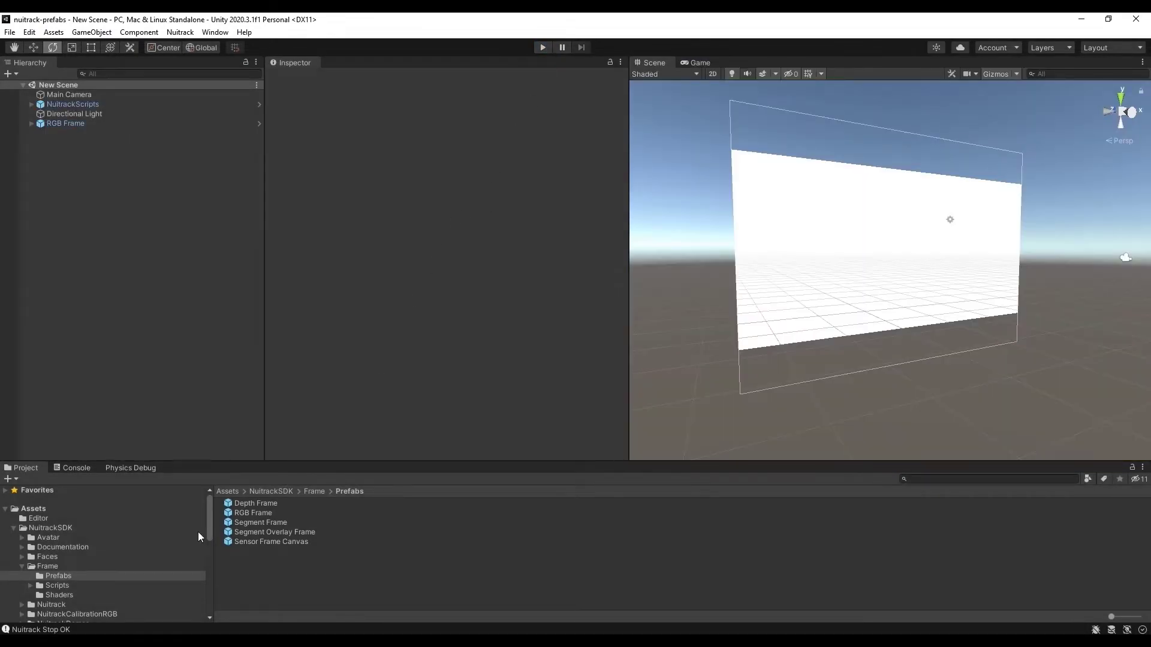
Add the Darius model from Virtual Fitting Room/Models to the scene and apply the Darius material to it.
{"action": "left_click_drag", "start_coordinate": [209, 530], "coordinate": [210, 587]}
{"action": "left_click", "coordinate": [111, 567]}
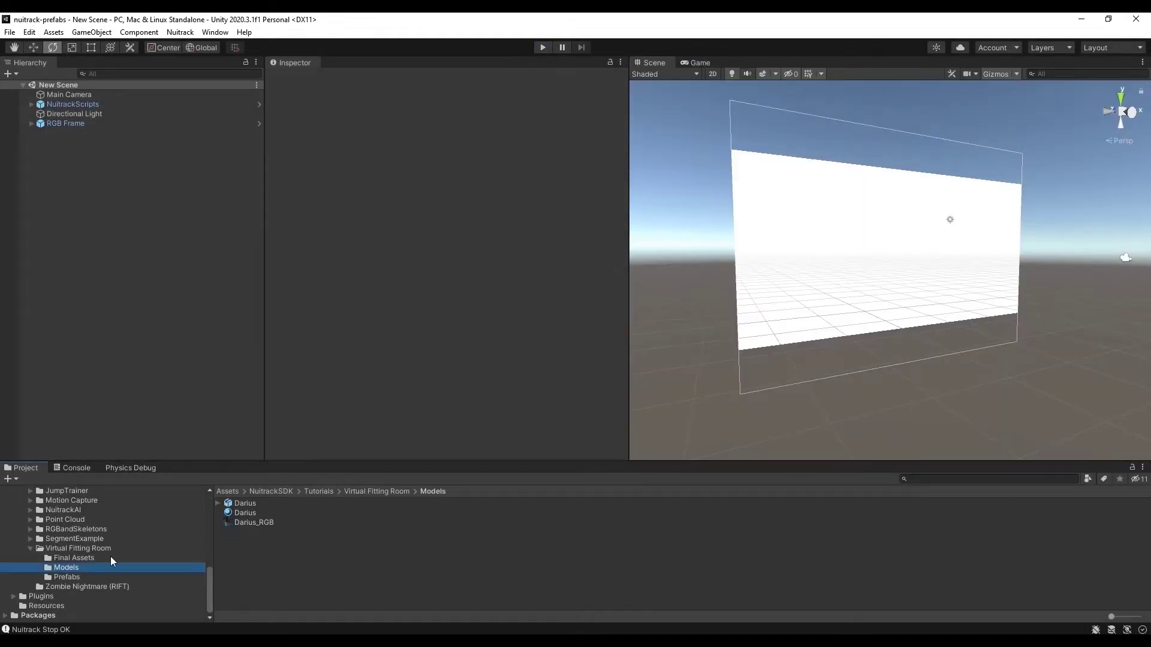
{"action": "left_click_drag", "start_coordinate": [250, 502], "coordinate": [132, 329]}
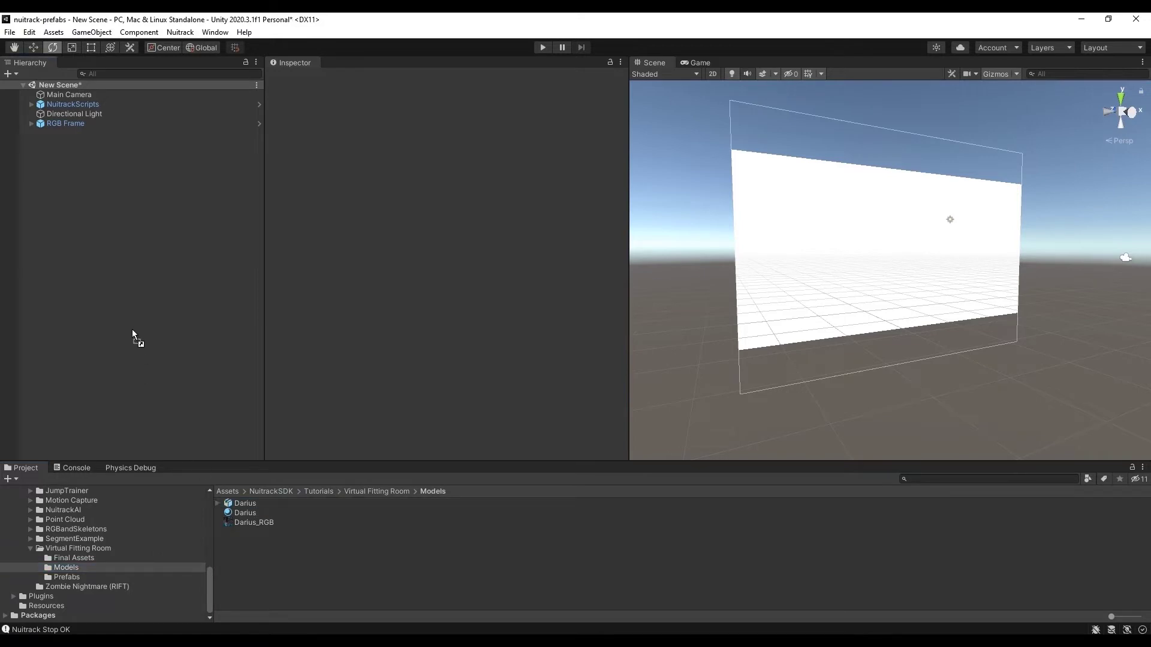
{"action": "key", "text": "f"}
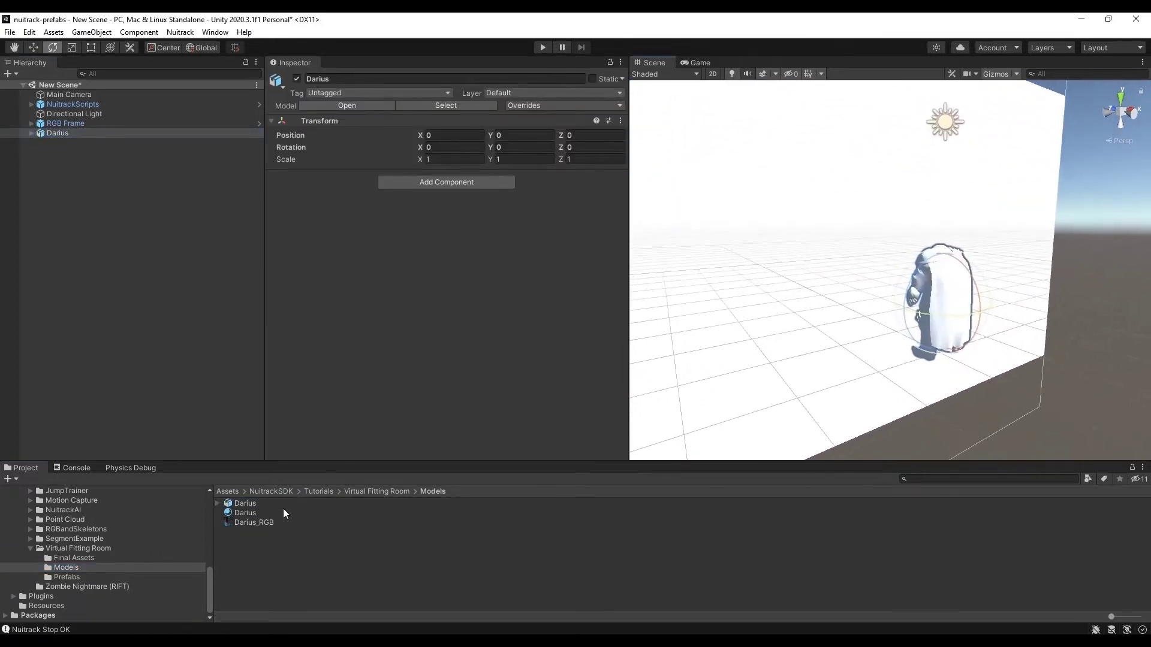
{"action": "left_click_drag", "start_coordinate": [245, 513], "coordinate": [928, 341]}
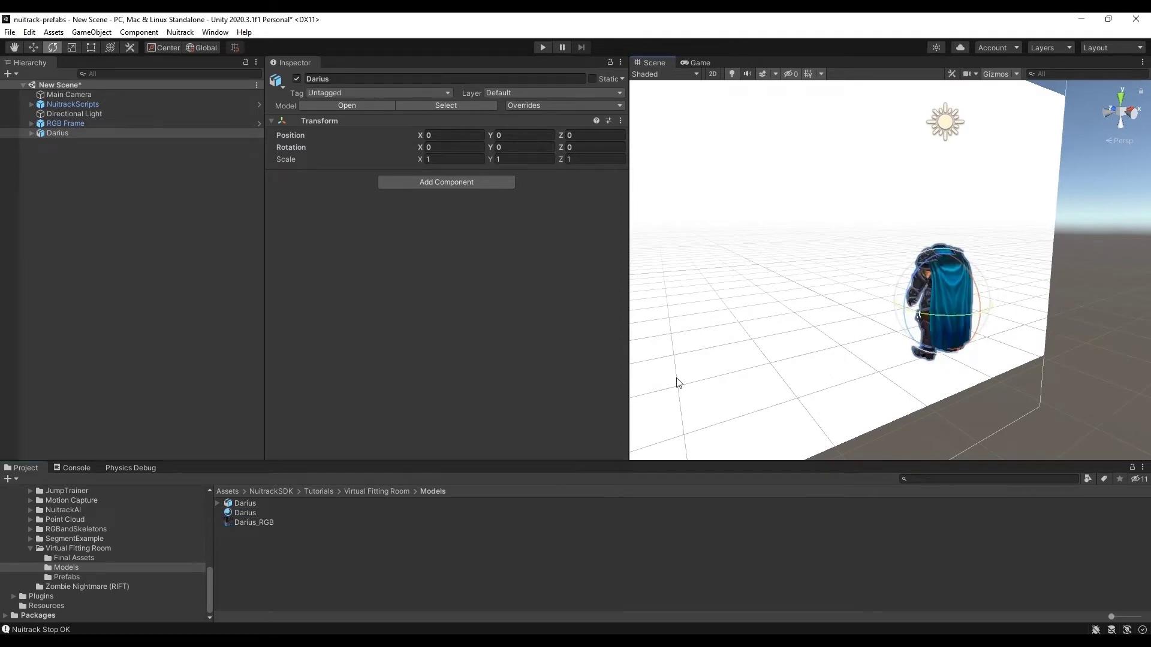
Set the Darius model's Y rotation to 180.
{"action": "left_click", "coordinate": [508, 146]}
{"action": "type", "text": "180"}
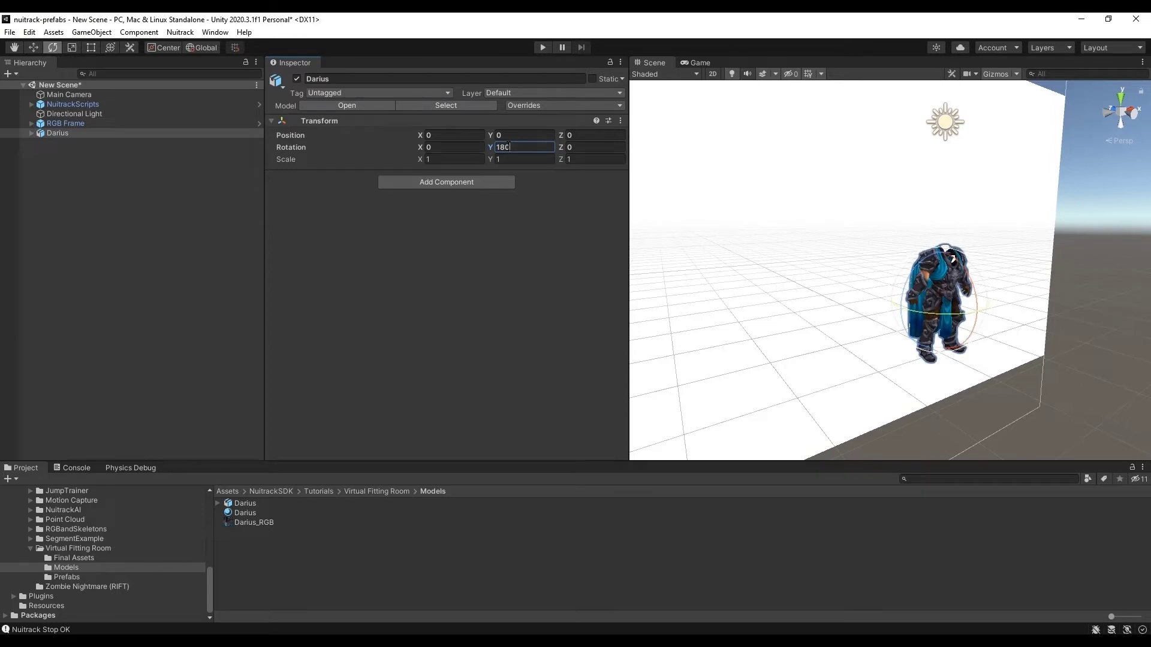
{"action": "key", "text": "d"}
{"action": "right_click_drag", "start_coordinate": [866, 348], "coordinate": [814, 362]}
{"action": "key", "text": "w"}
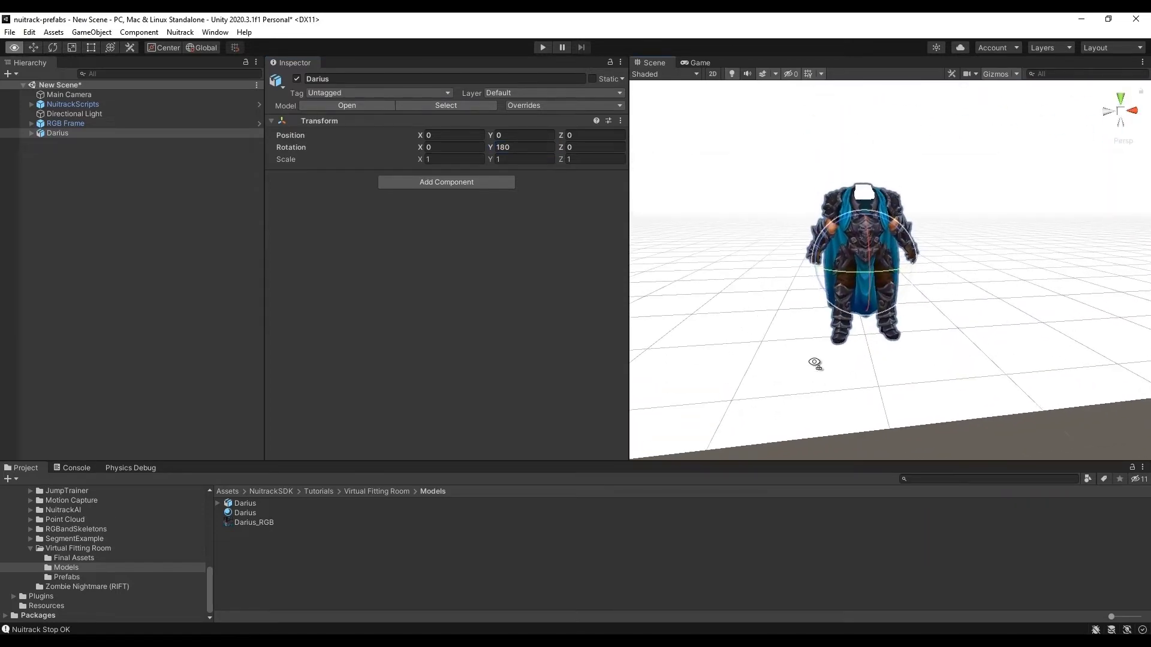
Add the NuitrackAvatar component to Darius and automap its bones.
{"action": "left_click", "coordinate": [438, 182]}
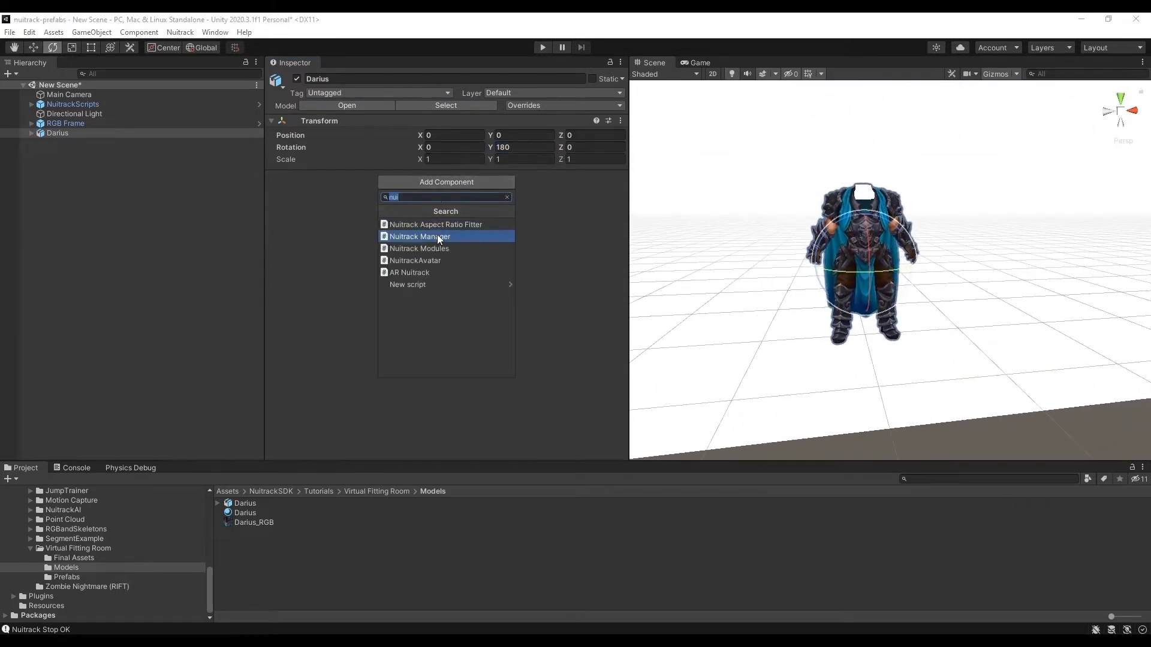
{"action": "left_click", "coordinate": [452, 265]}
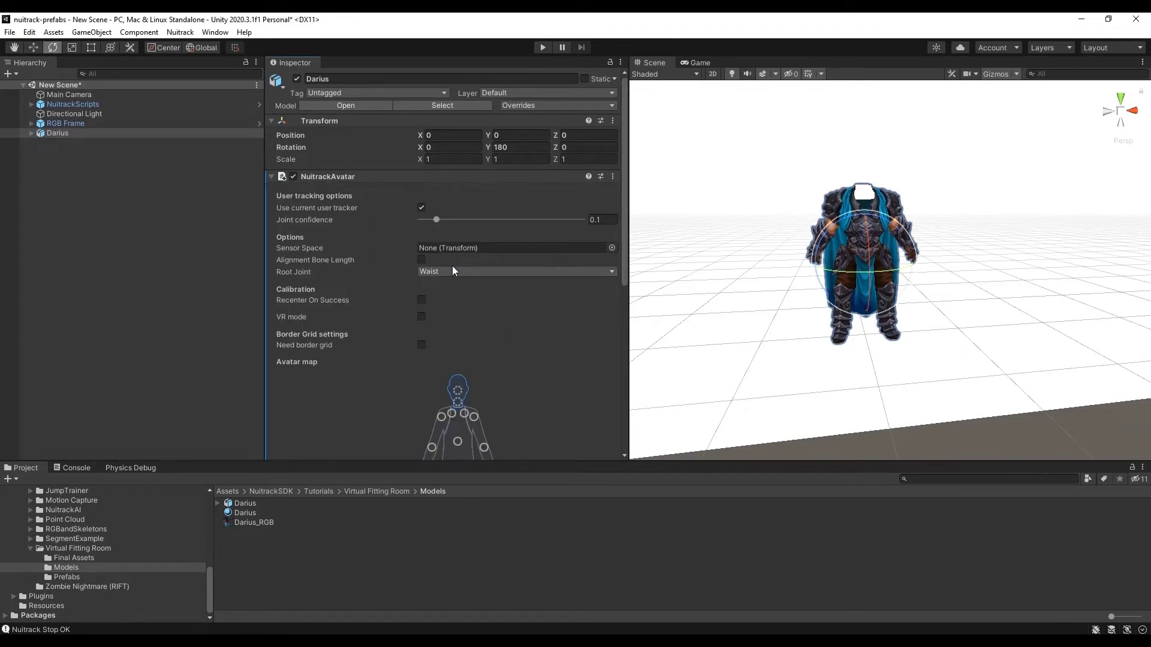
{"action": "scroll", "coordinate": [452, 265], "scroll_direction": "down", "scroll_amount": 5}
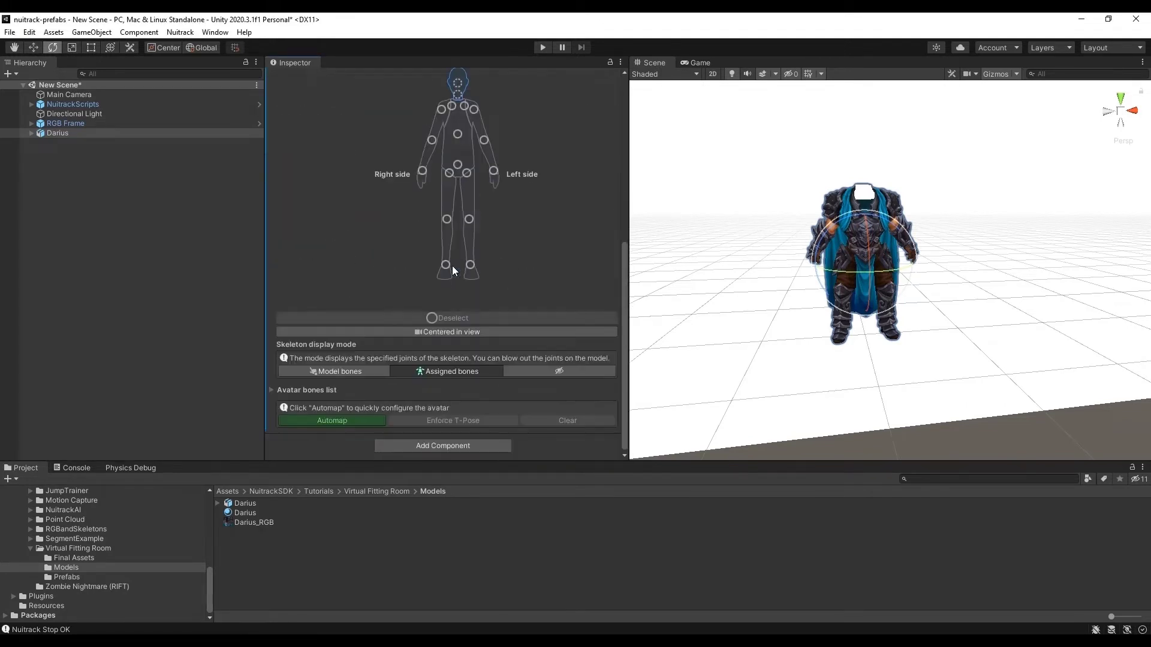
{"action": "left_click", "coordinate": [357, 422]}
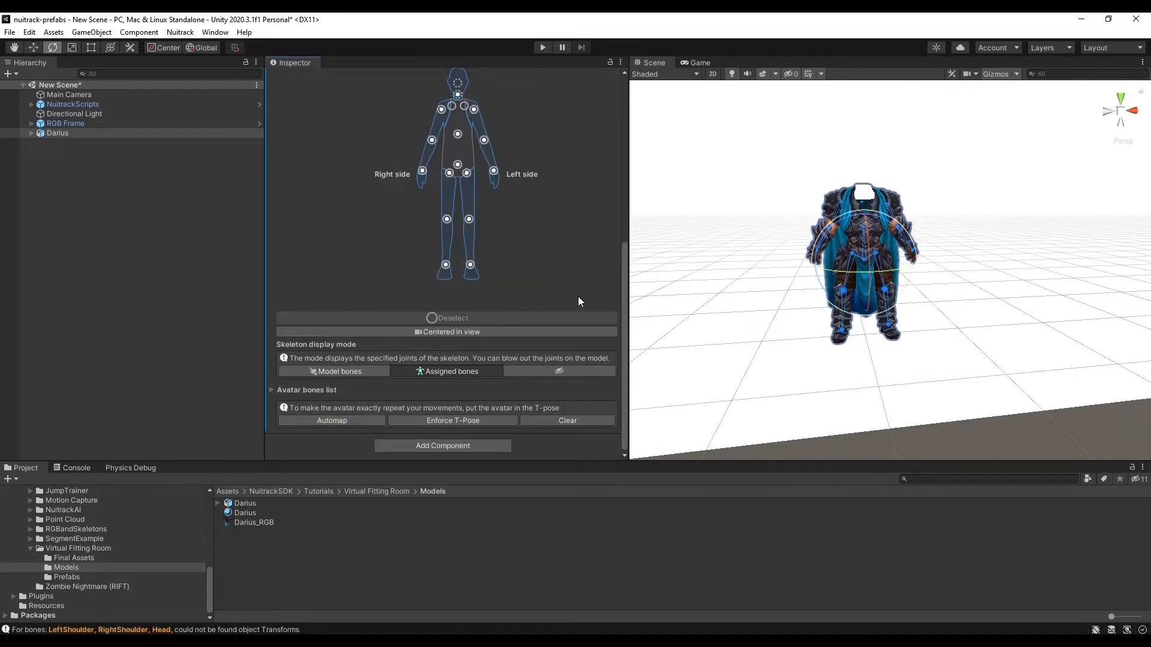
{"action": "scroll", "coordinate": [606, 296], "scroll_direction": "up", "scroll_amount": 3}
{"action": "left_click_drag", "start_coordinate": [858, 370], "coordinate": [846, 386], "text": "alt"}
{"action": "scroll", "coordinate": [845, 387], "scroll_direction": "up", "scroll_amount": 5}
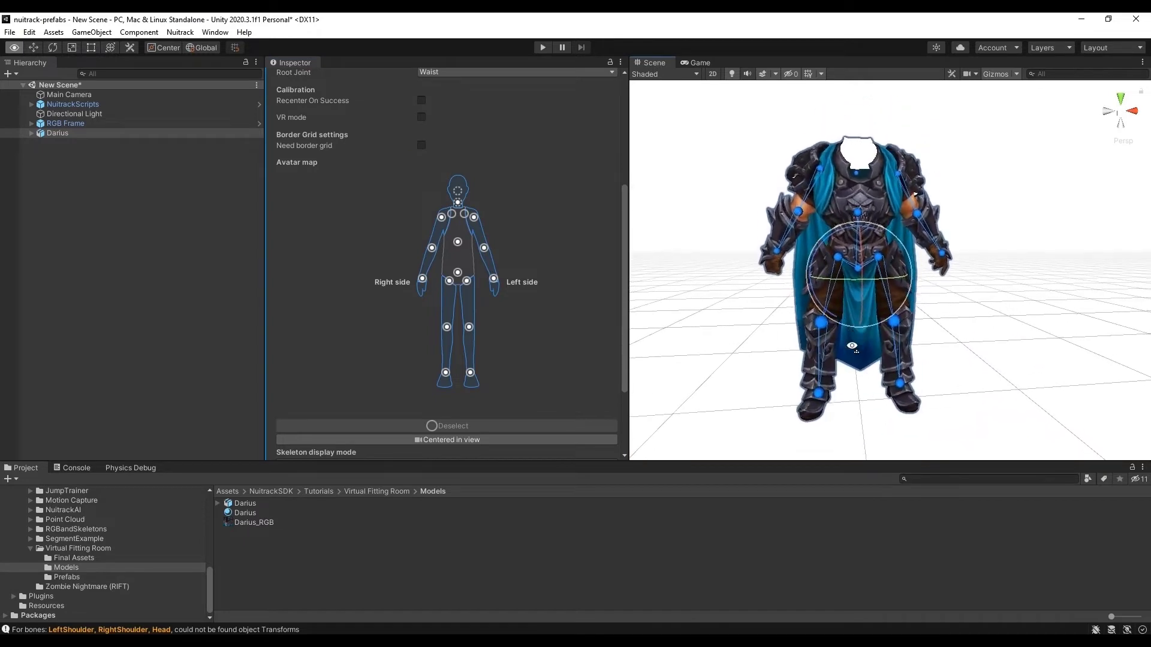
Remove the neck bone from the Darius avatar map and locate the bones assigned to the right and left shoulders.
{"action": "left_click", "coordinate": [458, 203]}
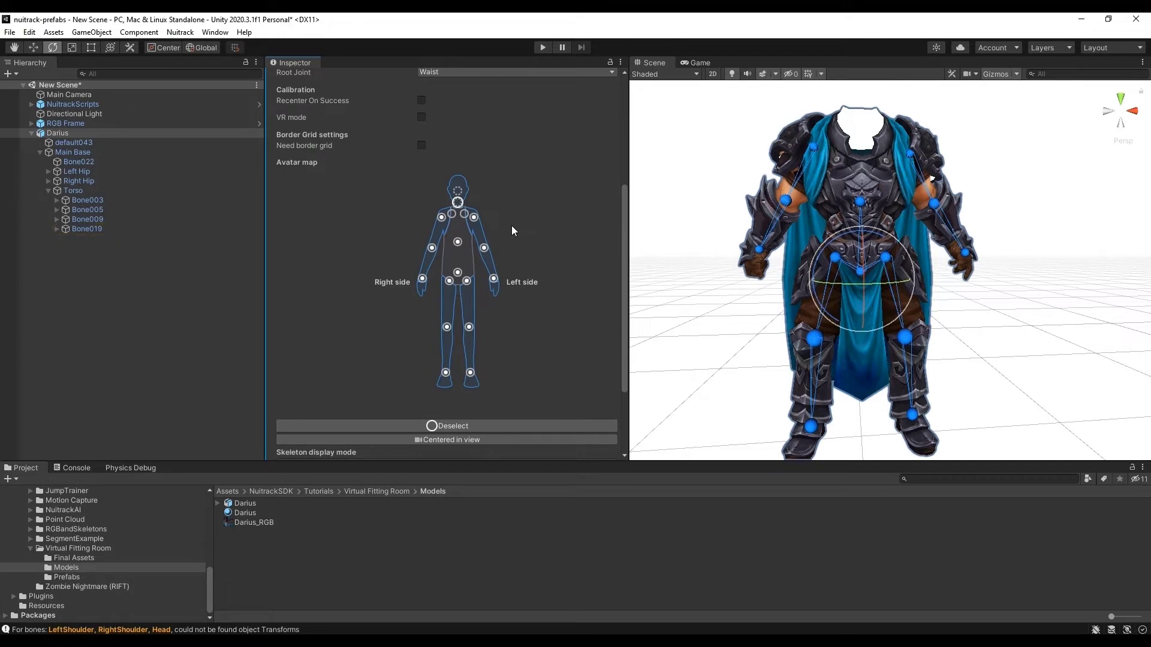
{"action": "left_click", "coordinate": [442, 216]}
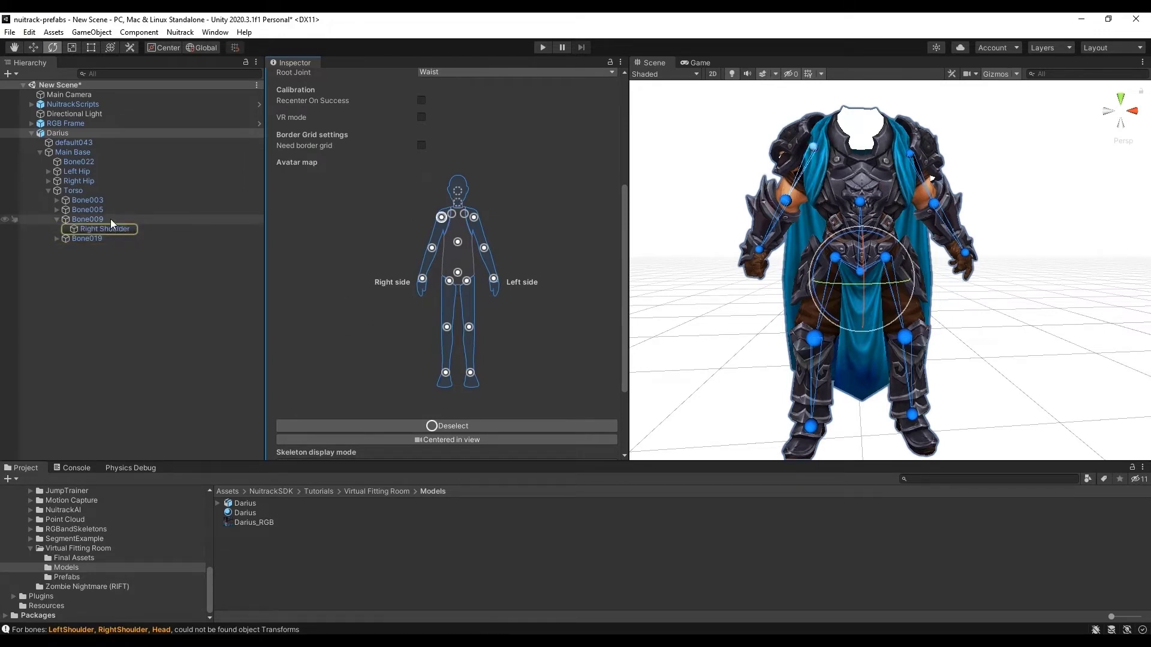
{"action": "left_click", "coordinate": [474, 217]}
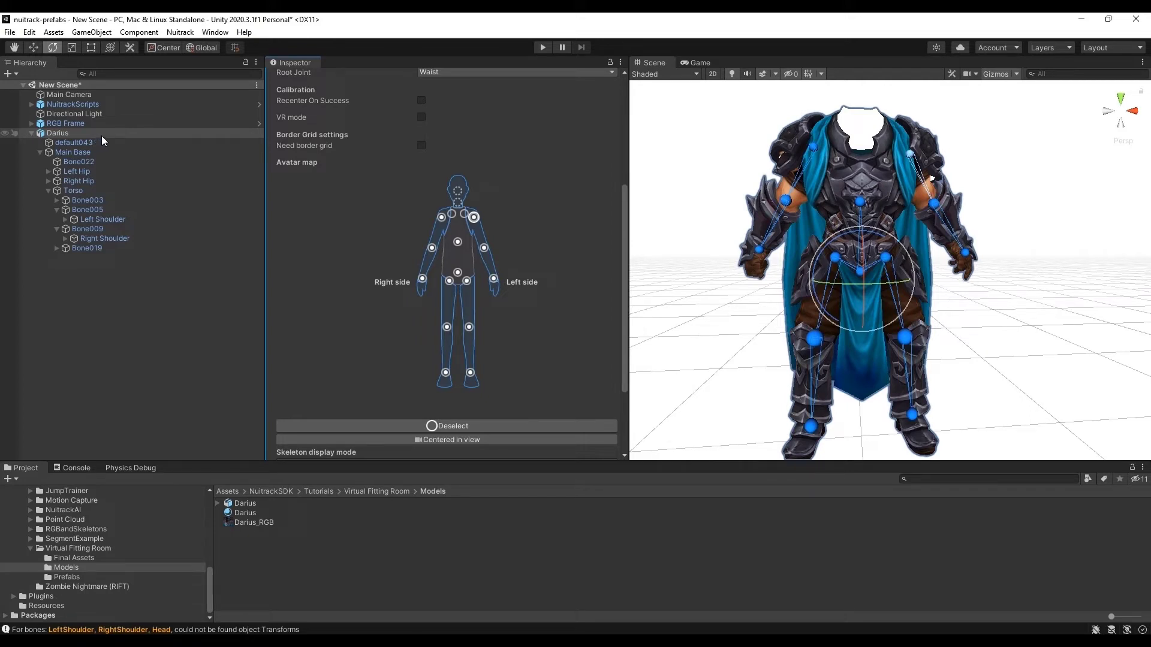
Save the scene's Darius object as an original prefab in the Models folder and open that prefab for editing.
{"action": "left_click_drag", "start_coordinate": [102, 134], "coordinate": [271, 547]}
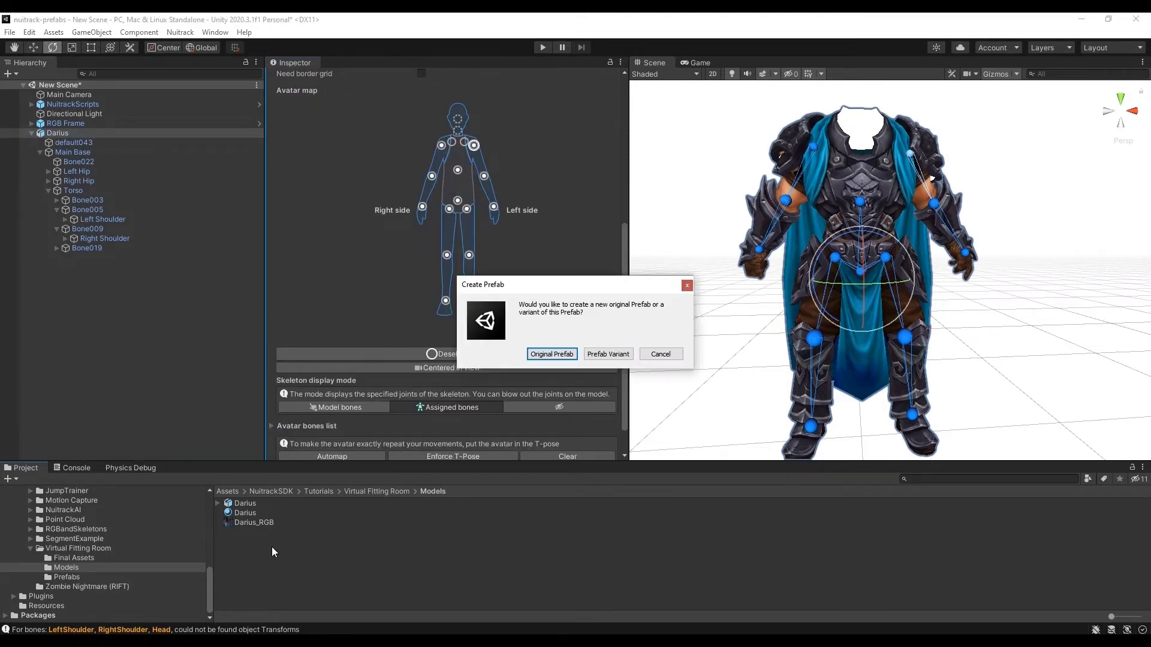
{"action": "left_click", "coordinate": [553, 354]}
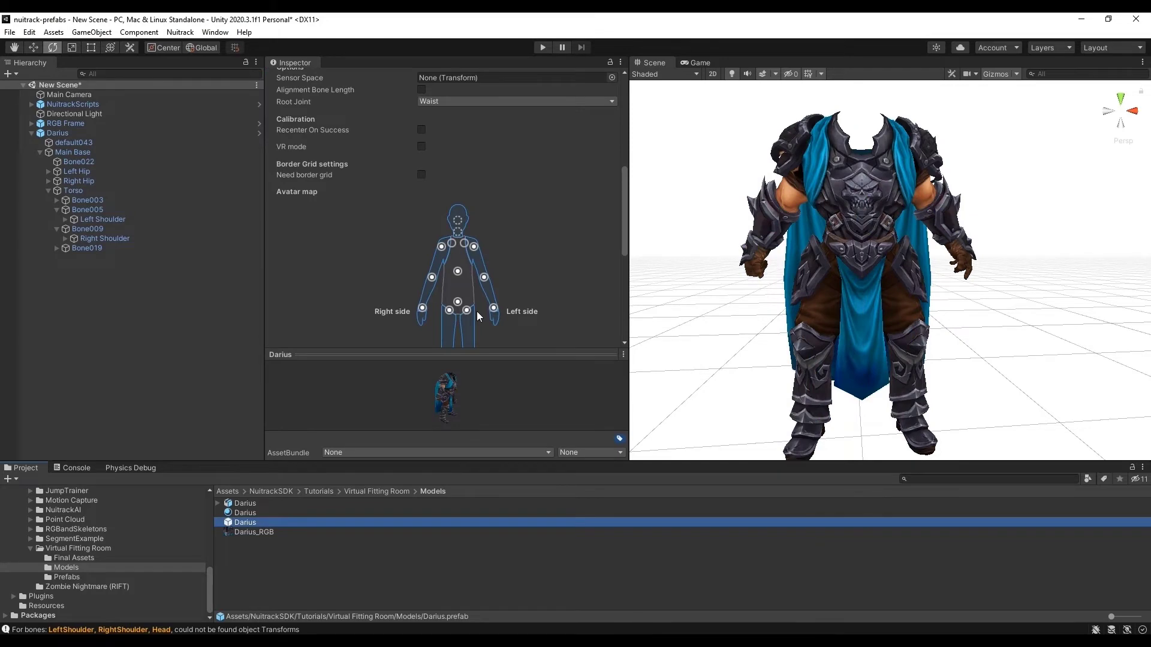
{"action": "double_click", "coordinate": [271, 522]}
{"action": "key", "text": "w"}
{"action": "mouse_move", "coordinate": [971, 234]}
{"action": "right_mouse_down"}
{"action": "mouse_move", "coordinate": [998, 246]}
{"action": "mouse_move", "coordinate": [984, 215]}
{"action": "mouse_move", "coordinate": [983, 235]}
{"action": "right_mouse_up"}
{"action": "key", "text": "s"}
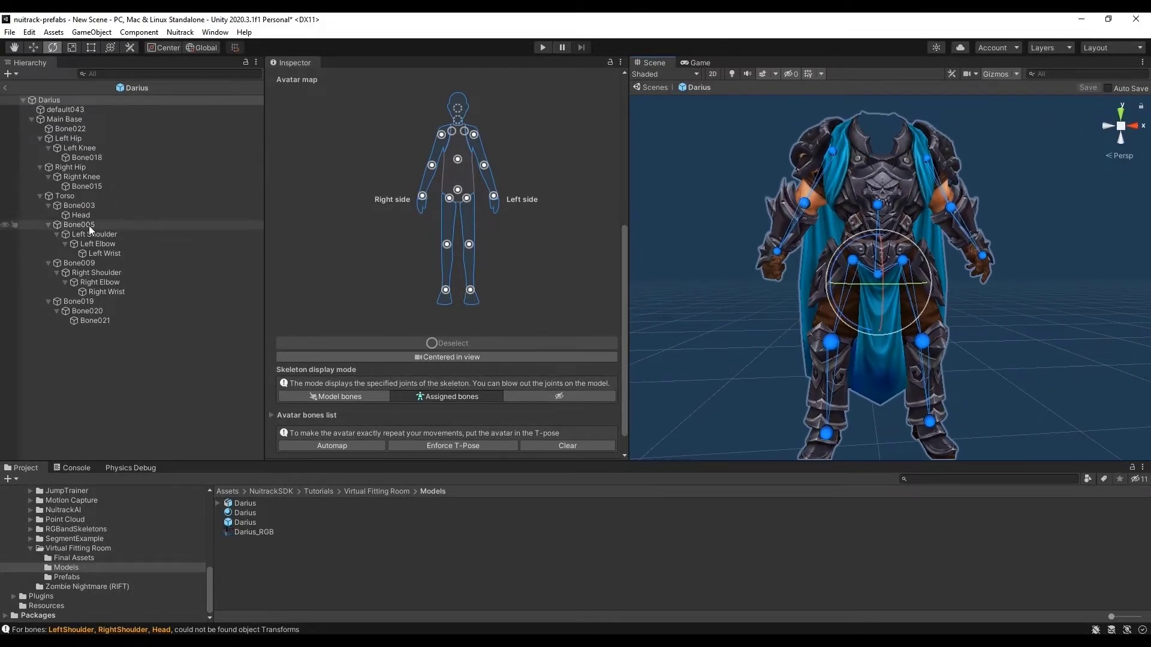
Create an empty object named Collar under the Torso bone and place it first among Torso's children.
{"action": "left_click", "coordinate": [48, 301]}
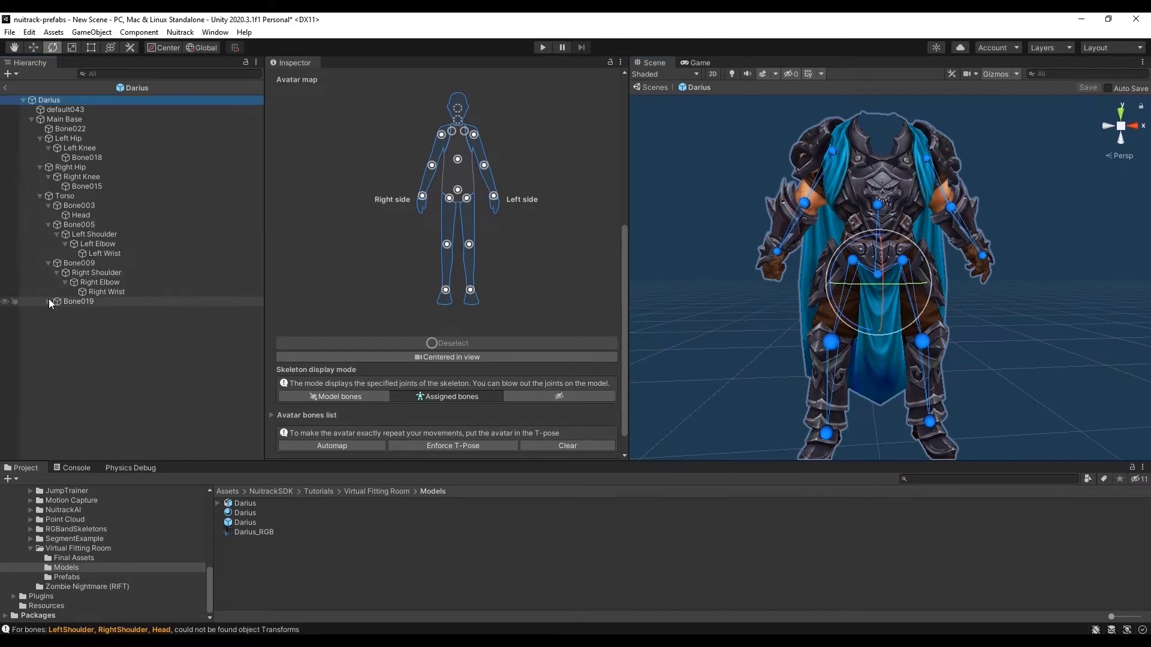
{"action": "left_click", "coordinate": [48, 205]}
{"action": "right_click", "coordinate": [63, 196]}
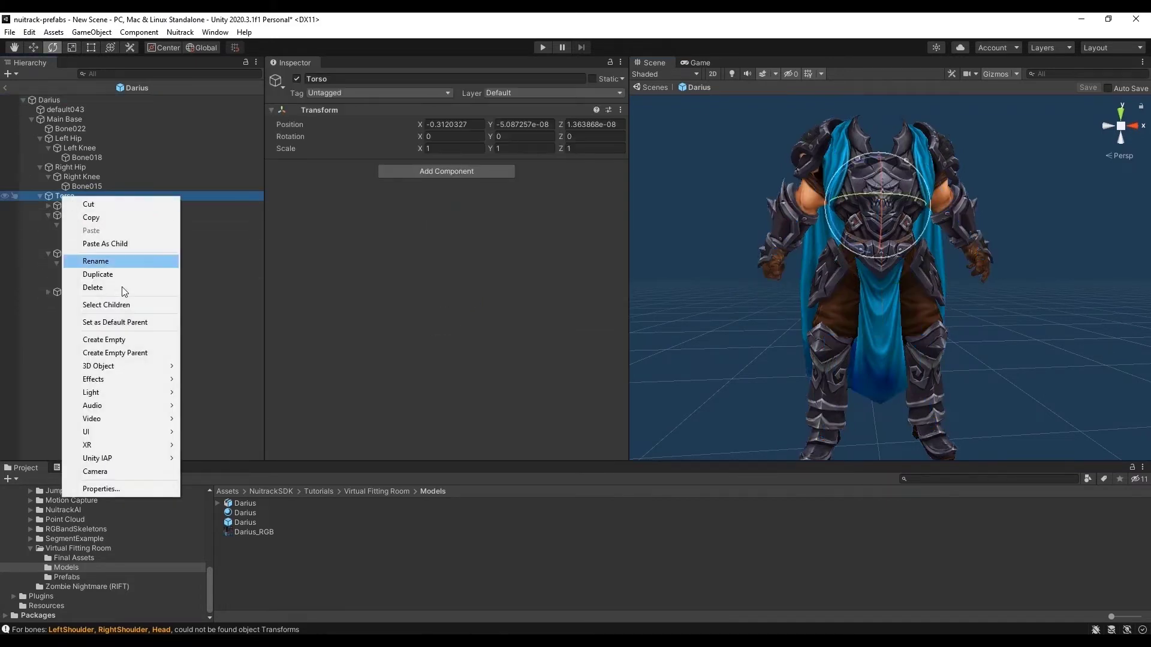
{"action": "left_click", "coordinate": [125, 339]}
{"action": "type", "text": "Collar"}
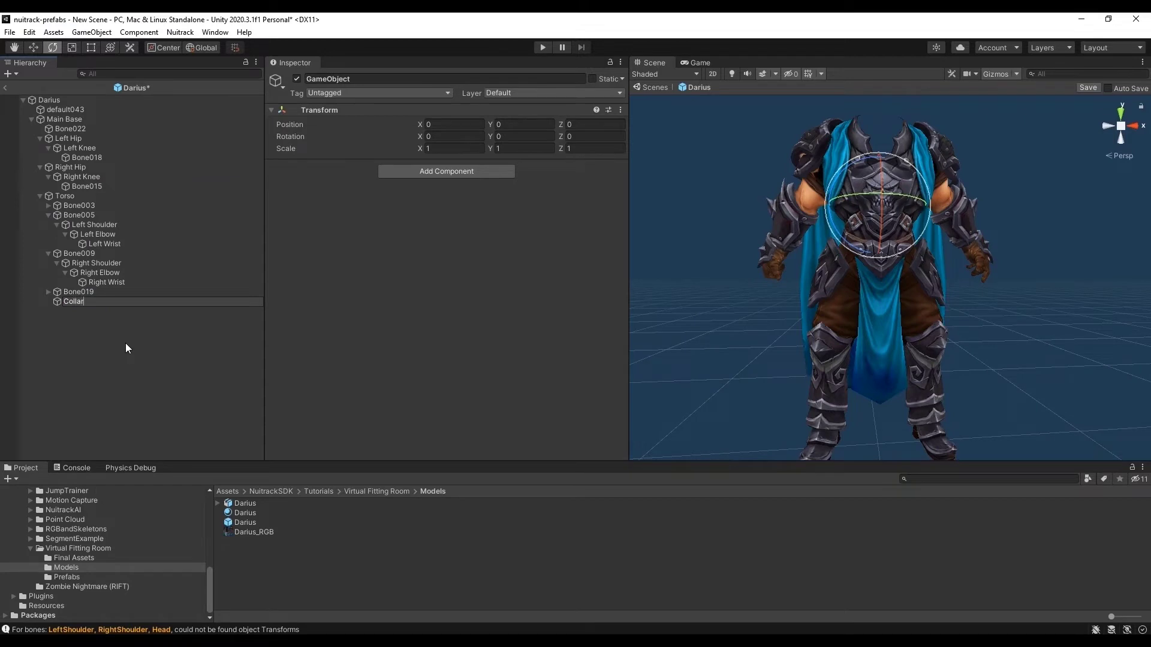
{"action": "key", "text": "Return"}
{"action": "left_click_drag", "start_coordinate": [66, 300], "coordinate": [73, 200]}
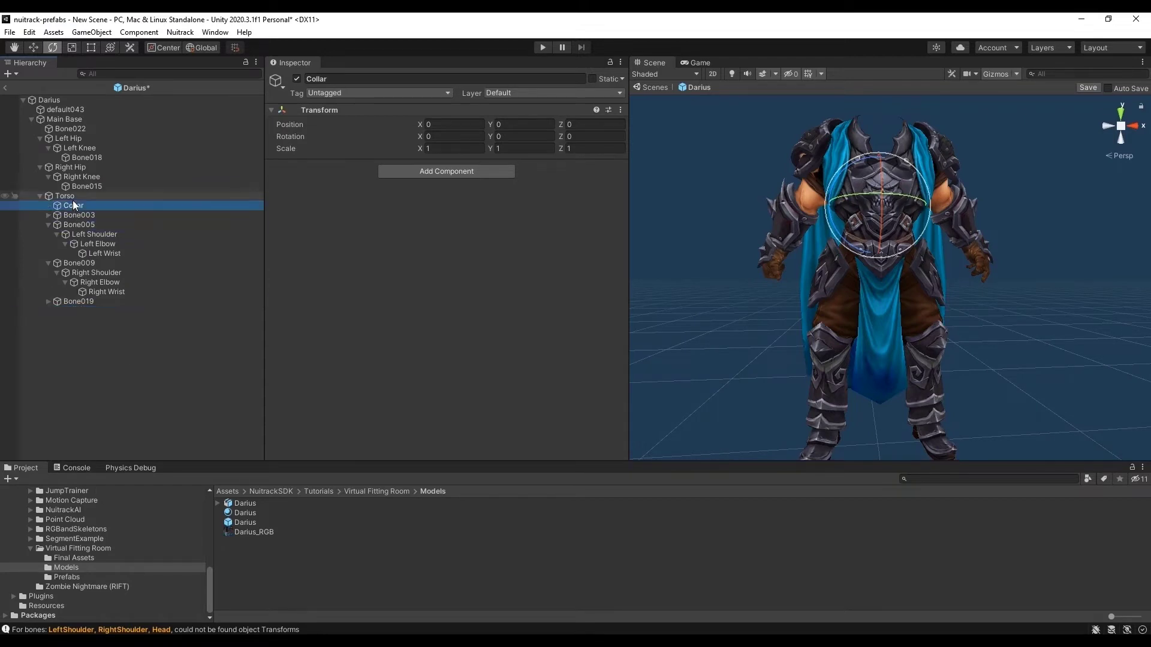
Give Collar a red round icon and raise it to the upper chest, at an X position of about -0.221.
{"action": "left_click", "coordinate": [275, 81]}
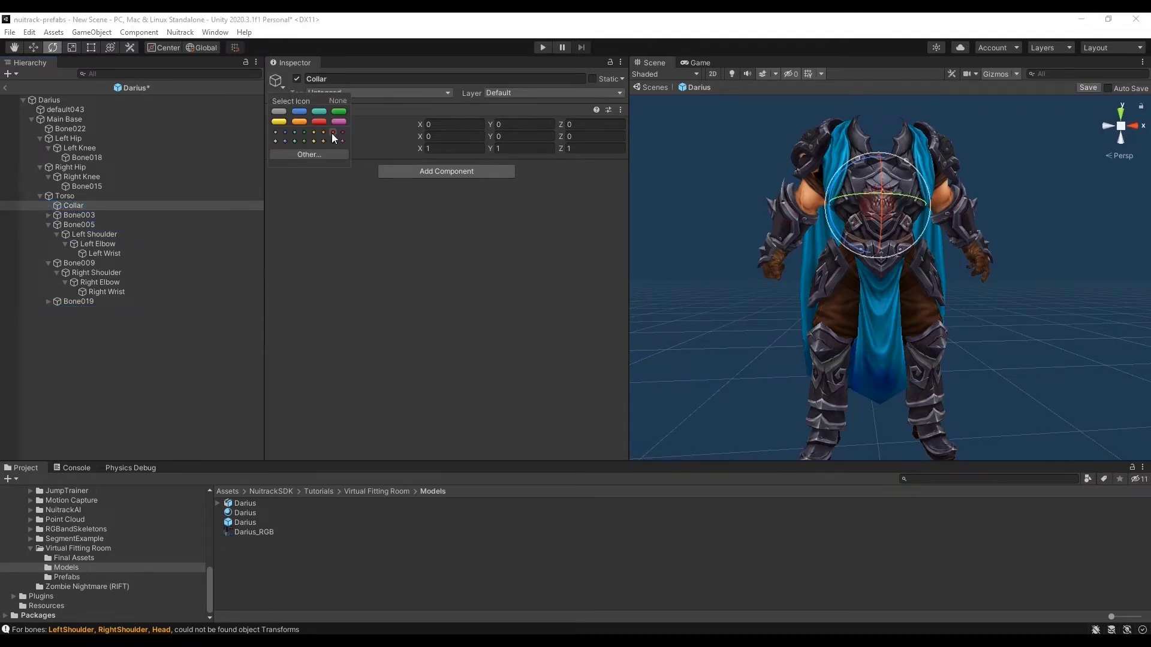
{"action": "left_click", "coordinate": [332, 132]}
{"action": "key", "text": "w"}
{"action": "left_click", "coordinate": [879, 160]}
{"action": "left_click_drag", "start_coordinate": [878, 159], "coordinate": [885, 110]}
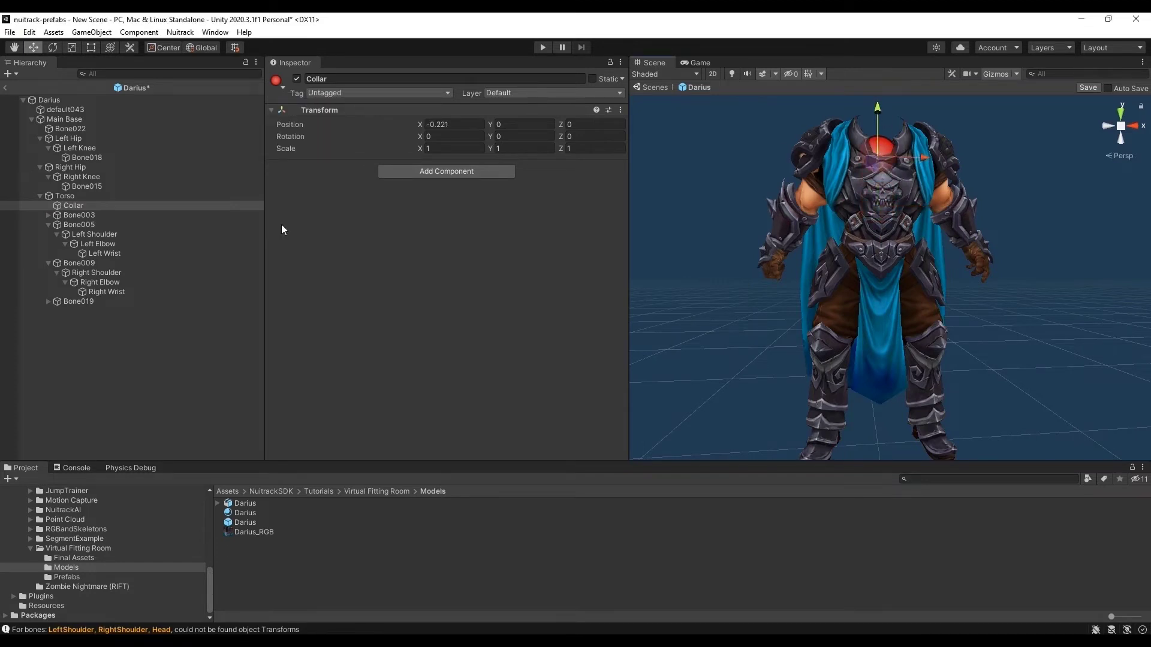
Reparent Bone003, Bone005, Bone009 and Bone019 from Torso to Collar.
{"action": "left_click", "coordinate": [59, 101]}
{"action": "left_click", "coordinate": [78, 214]}
{"action": "left_click", "coordinate": [48, 225]}
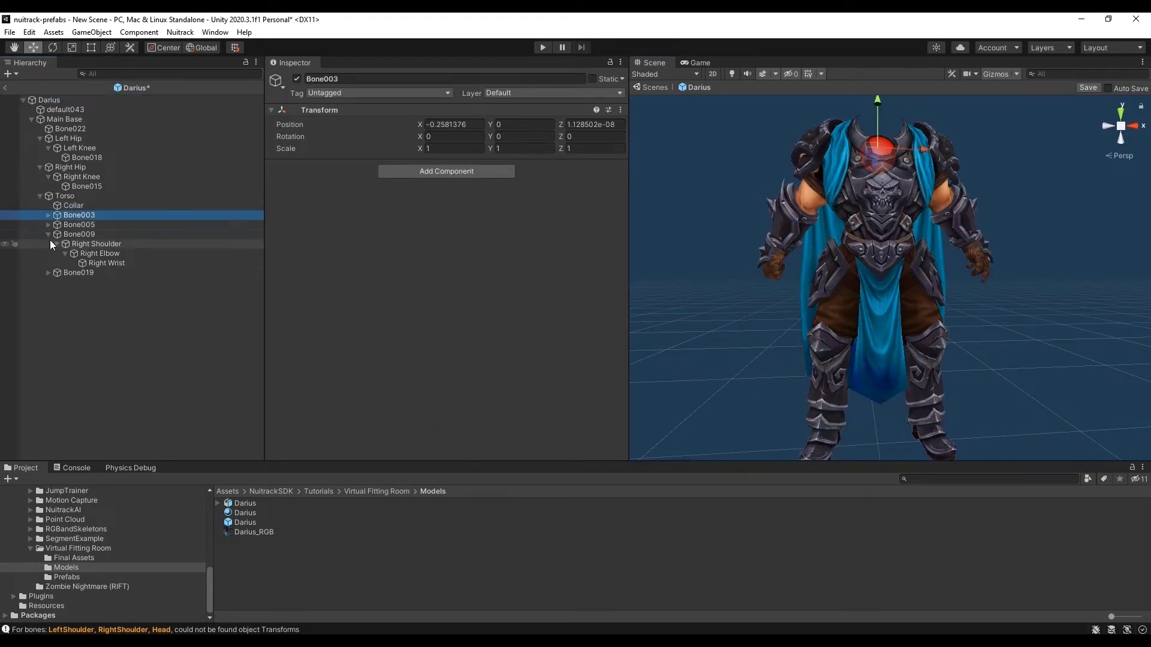
{"action": "left_click", "coordinate": [49, 234]}
{"action": "left_click", "coordinate": [75, 242], "text": "shift"}
{"action": "left_click_drag", "start_coordinate": [78, 208], "coordinate": [78, 205]}
{"action": "left_click", "coordinate": [49, 206]}
Assign the Collar object to the left and right collar joints in Darius's avatar map.
{"action": "left_click", "coordinate": [54, 102]}
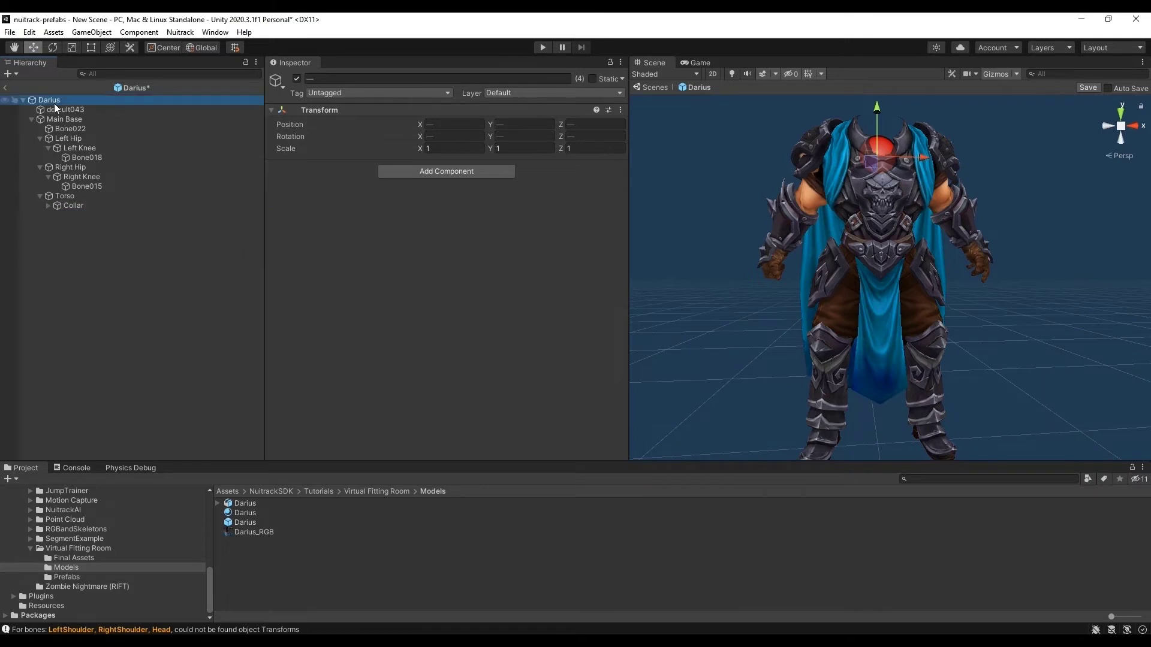
{"action": "scroll", "coordinate": [405, 299], "scroll_direction": "down", "scroll_amount": 3}
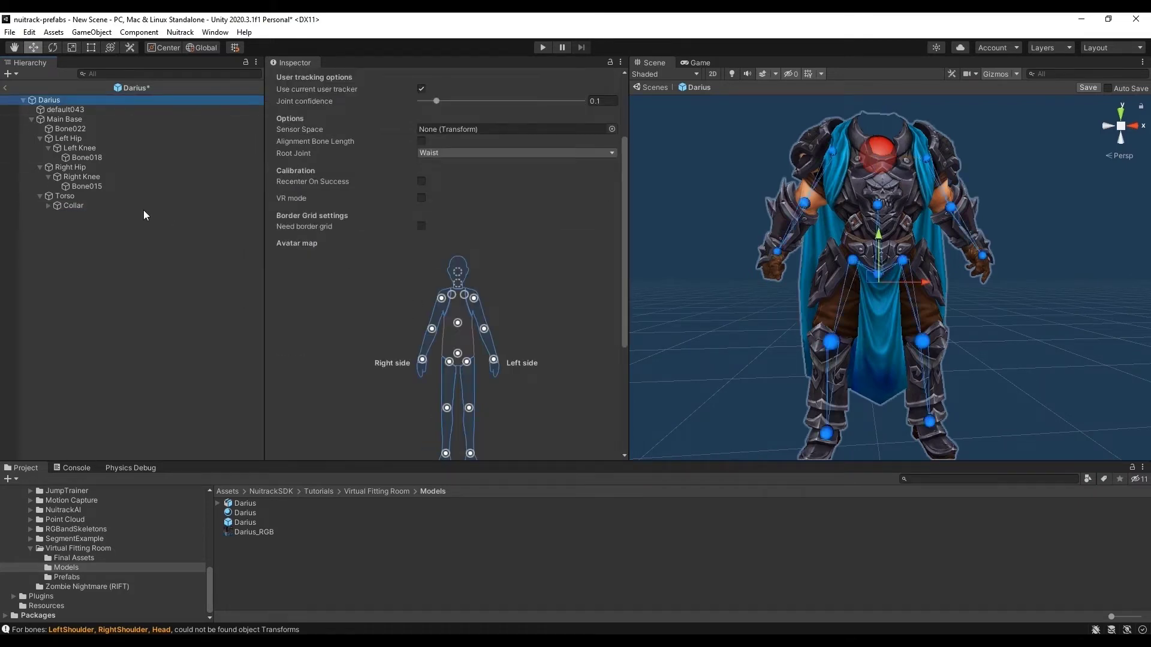
{"action": "left_click", "coordinate": [48, 205]}
{"action": "left_click_drag", "start_coordinate": [66, 205], "coordinate": [460, 297]}
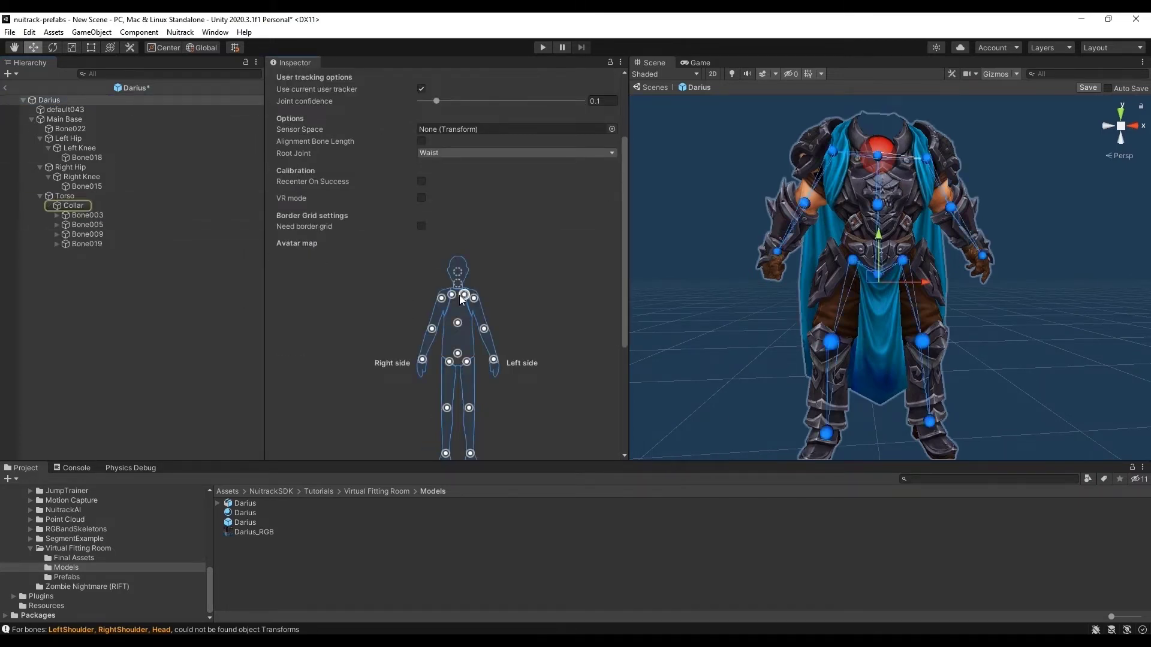
Enforce the T-pose on the Darius avatar.
{"action": "middle_click_drag", "start_coordinate": [806, 275], "coordinate": [791, 276]}
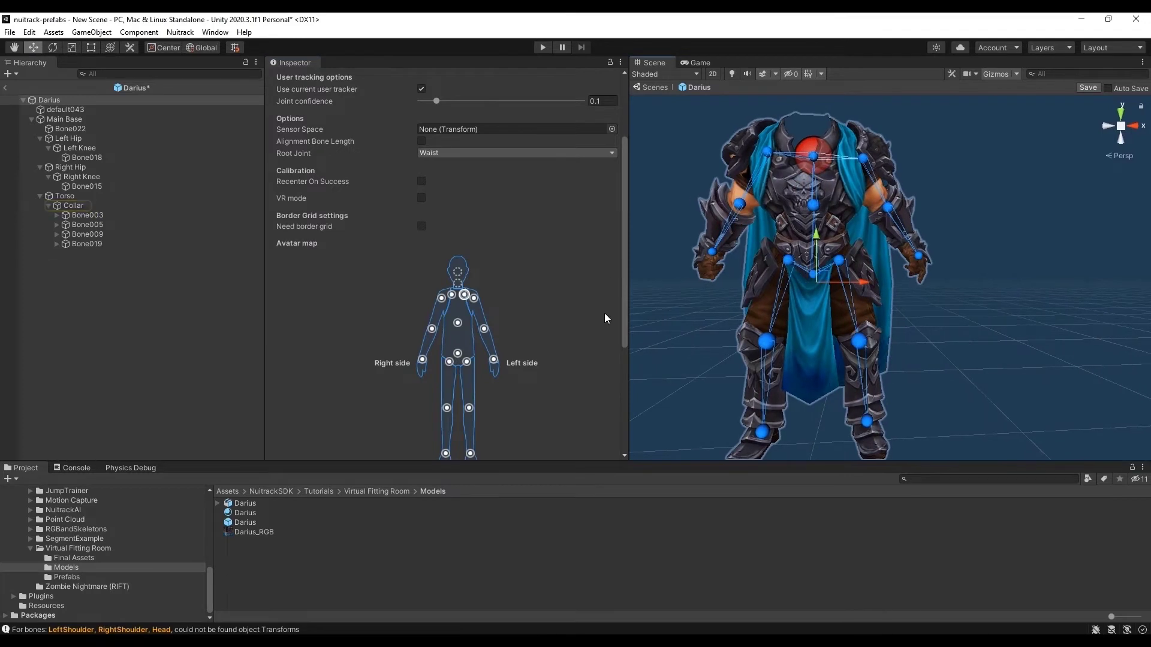
{"action": "scroll", "coordinate": [604, 313], "scroll_direction": "down", "scroll_amount": 5}
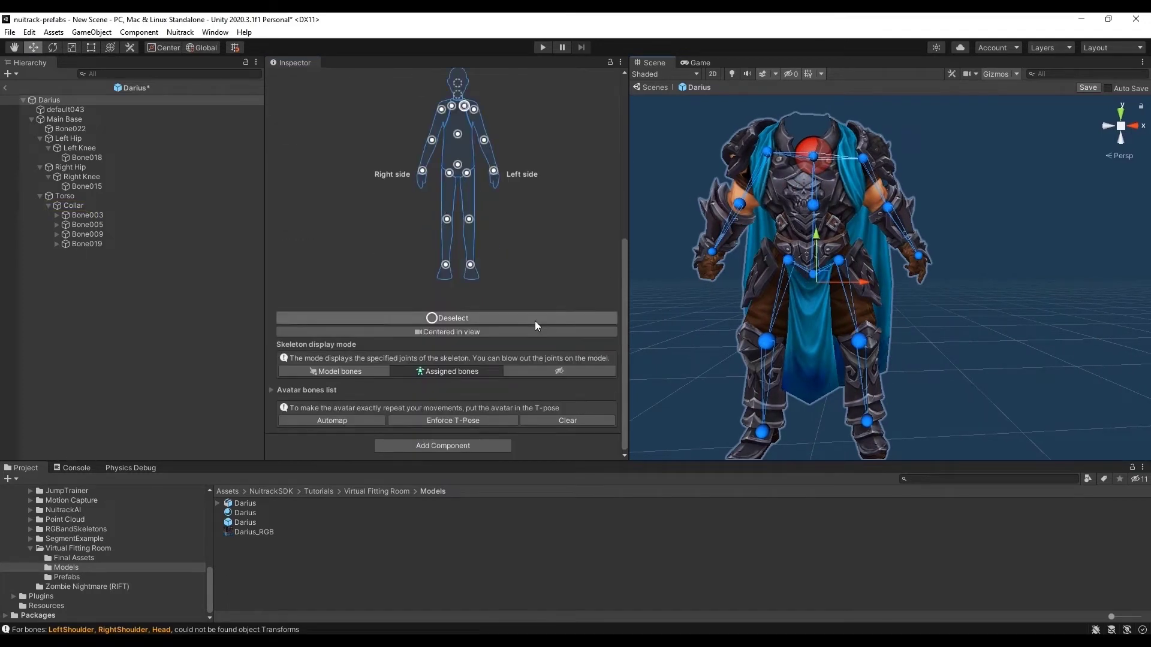
{"action": "left_click", "coordinate": [459, 421]}
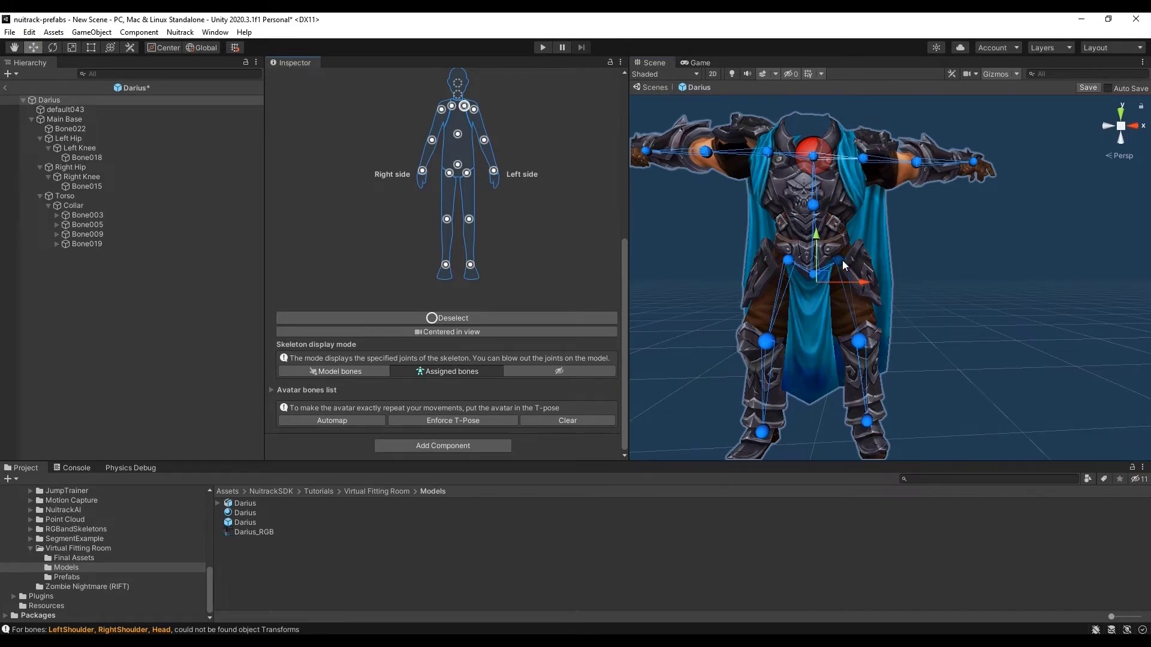
{"action": "scroll", "coordinate": [577, 308], "scroll_direction": "up", "scroll_amount": 3}
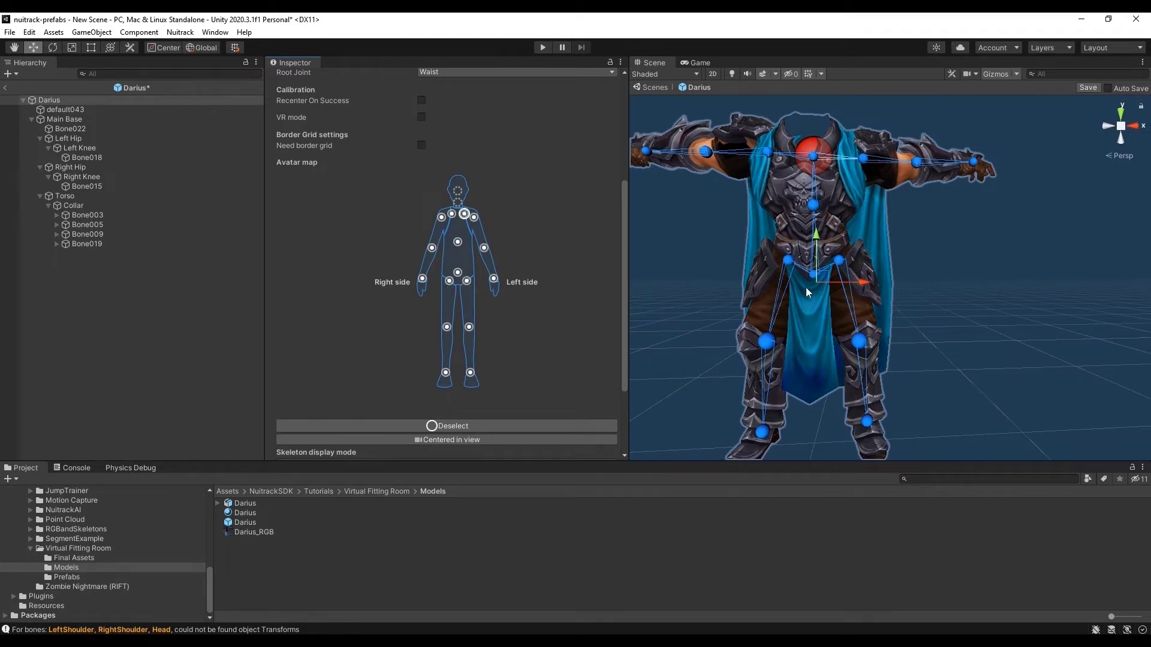
Try to lower the Left Hip and Right Hip bones together and undo the move.
{"action": "left_click", "coordinate": [789, 268]}
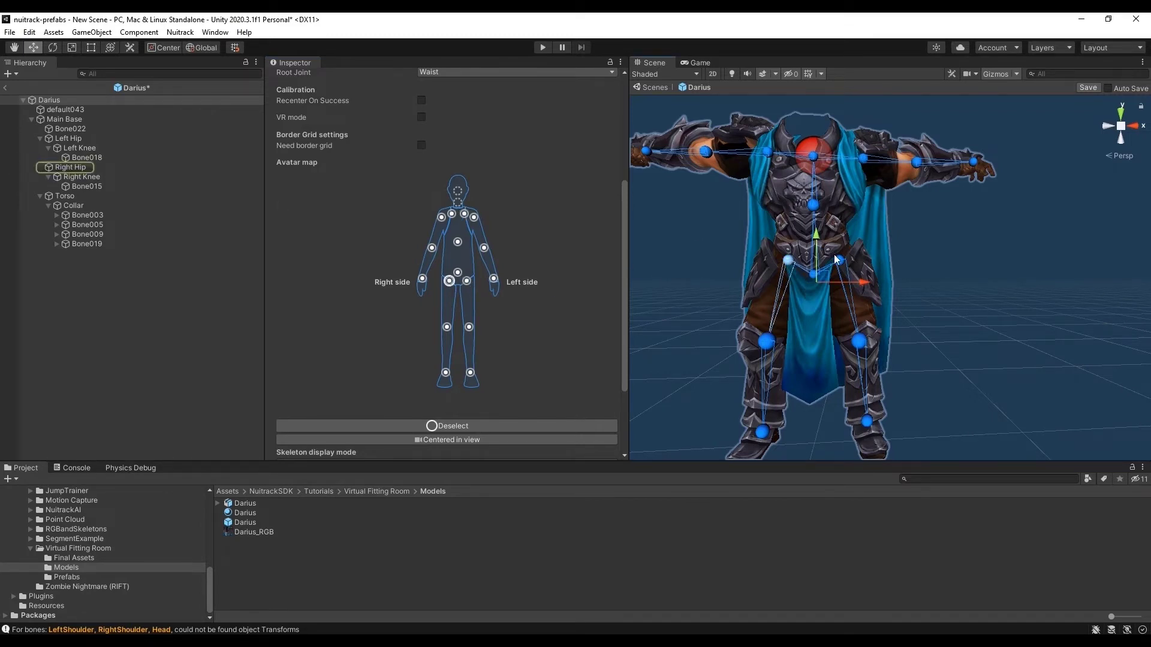
{"action": "left_click", "coordinate": [173, 139]}
{"action": "left_click", "coordinate": [135, 164], "text": "ctrl"}
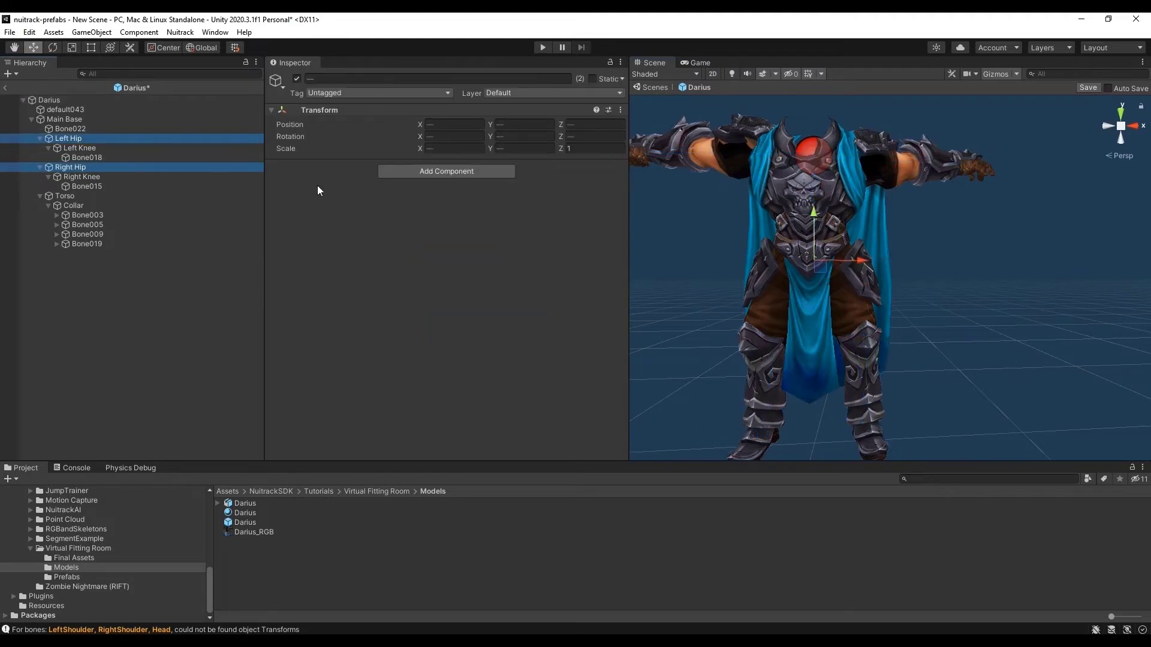
{"action": "left_click_drag", "start_coordinate": [815, 210], "coordinate": [873, 258], "text": "alt"}
{"action": "key", "text": "s"}
{"action": "mouse_move", "coordinate": [873, 257]}
{"action": "right_mouse_down"}
{"action": "mouse_move", "coordinate": [851, 267]}
{"action": "mouse_move", "coordinate": [866, 267]}
{"action": "mouse_move", "coordinate": [867, 248]}
{"action": "right_mouse_up"}
{"action": "key", "text": "w"}
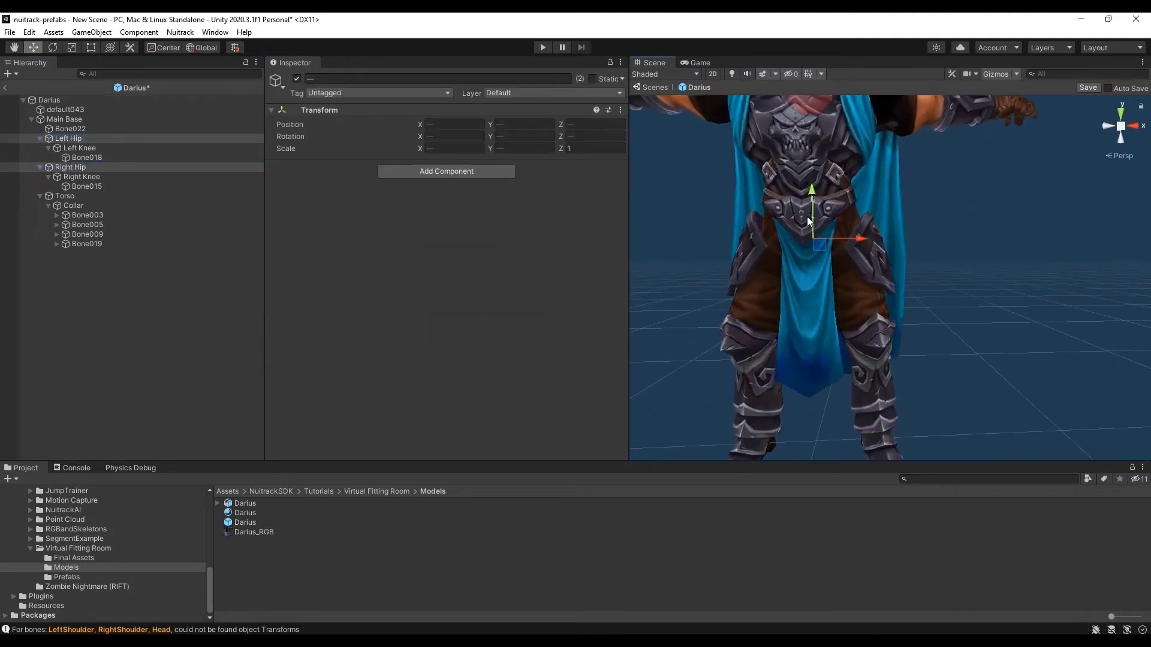
{"action": "left_click", "coordinate": [143, 103]}
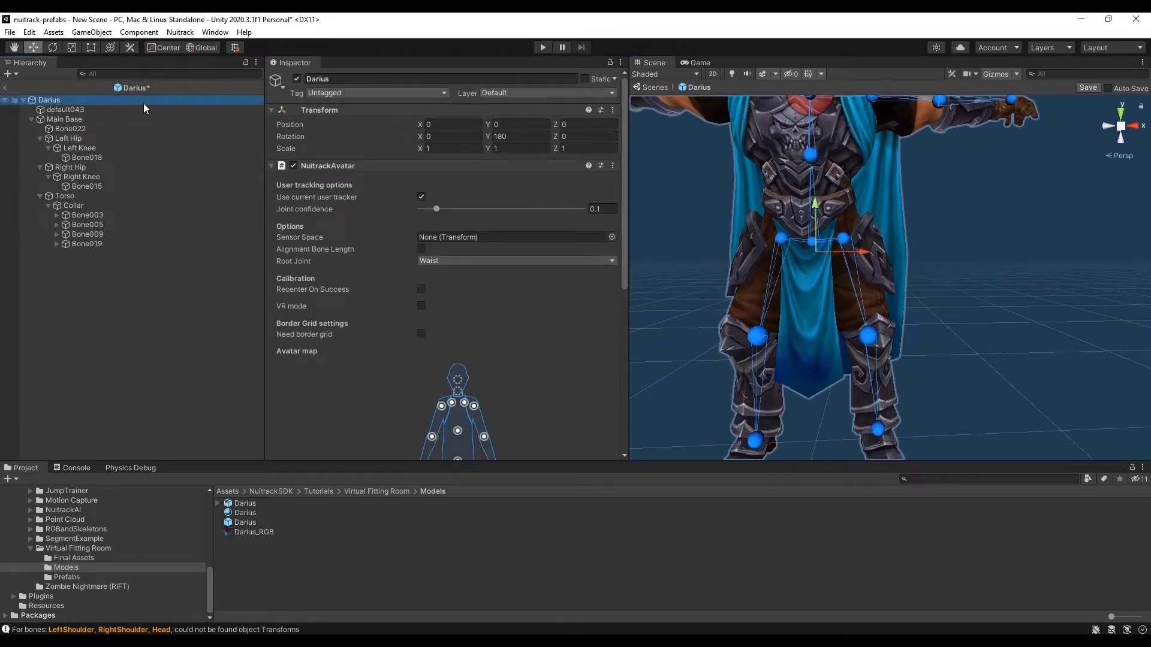
{"action": "key", "text": "ctrl+z"}
{"action": "key", "text": "ctrl+z"}
Lower the Left Hip and Right Hip bones together to an X position of about 0.045.
{"action": "right_click_drag", "start_coordinate": [799, 217], "coordinate": [799, 217]}
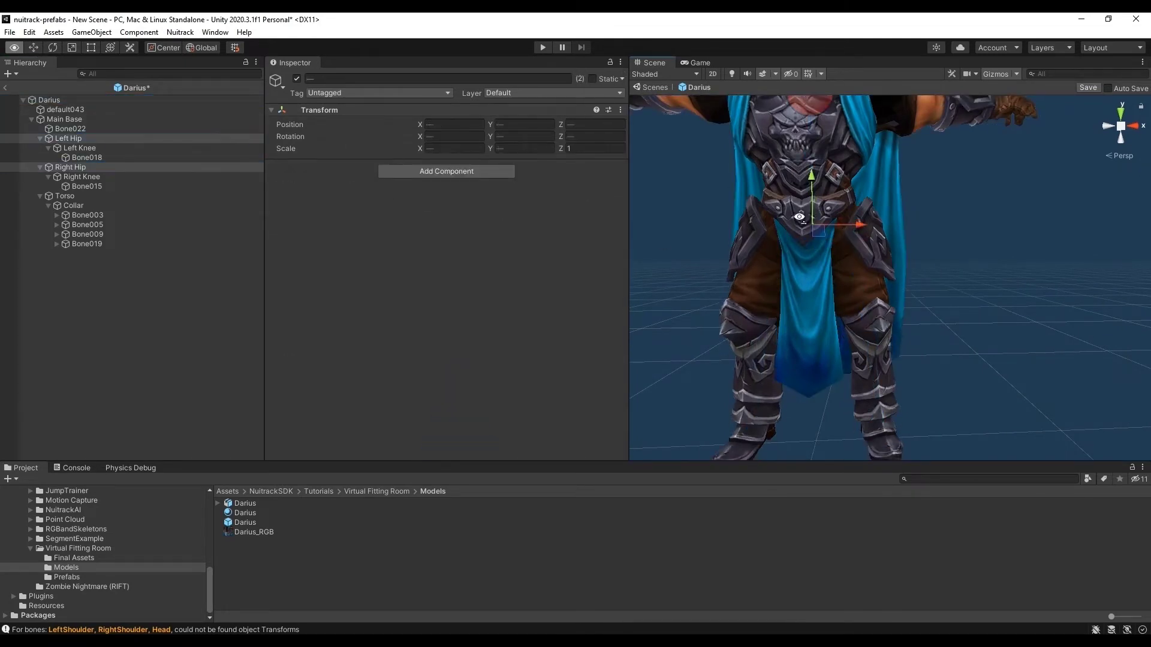
{"action": "scroll", "coordinate": [799, 217], "scroll_direction": "down", "scroll_amount": 5}
{"action": "left_click", "coordinate": [87, 139]}
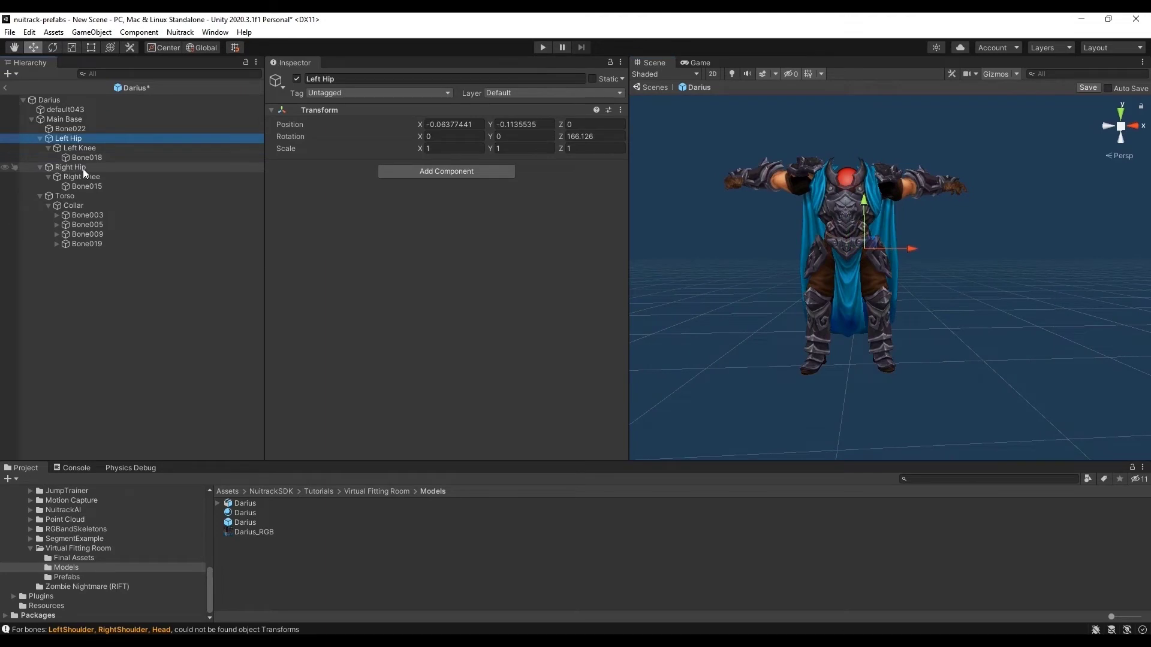
{"action": "left_click", "coordinate": [83, 168], "text": "ctrl"}
{"action": "left_click_drag", "start_coordinate": [848, 205], "coordinate": [849, 221]}
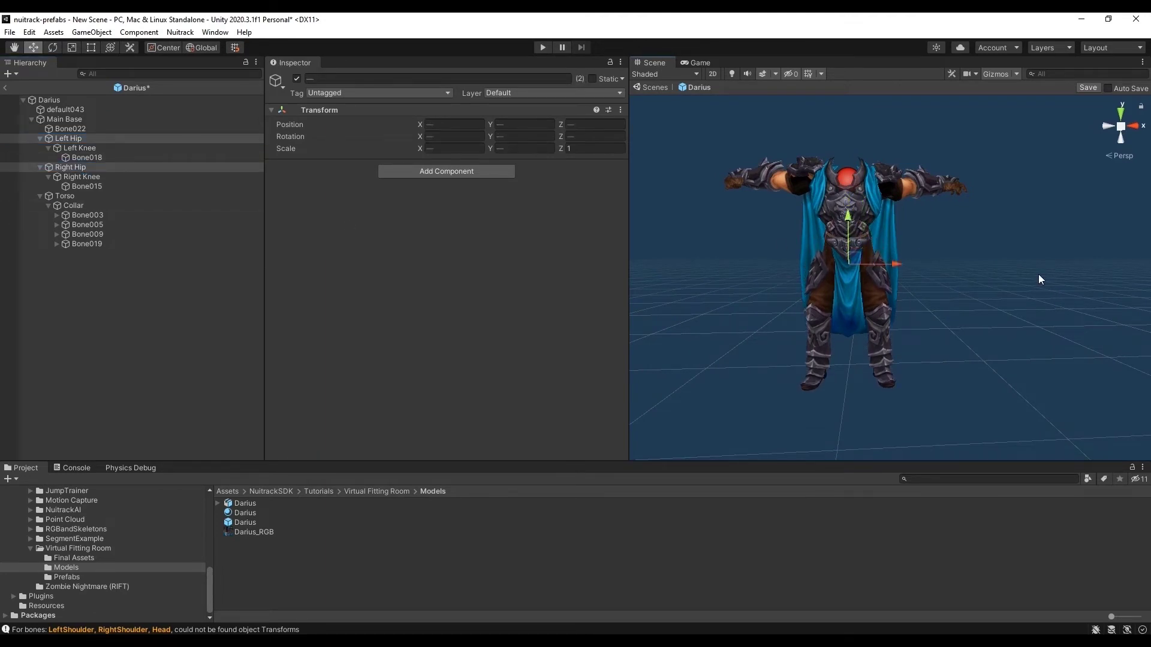
{"action": "left_click_drag", "start_coordinate": [1040, 279], "coordinate": [996, 249], "text": "alt"}
{"action": "right_click_drag", "start_coordinate": [996, 249], "coordinate": [991, 249]}
{"action": "key", "text": "w"}
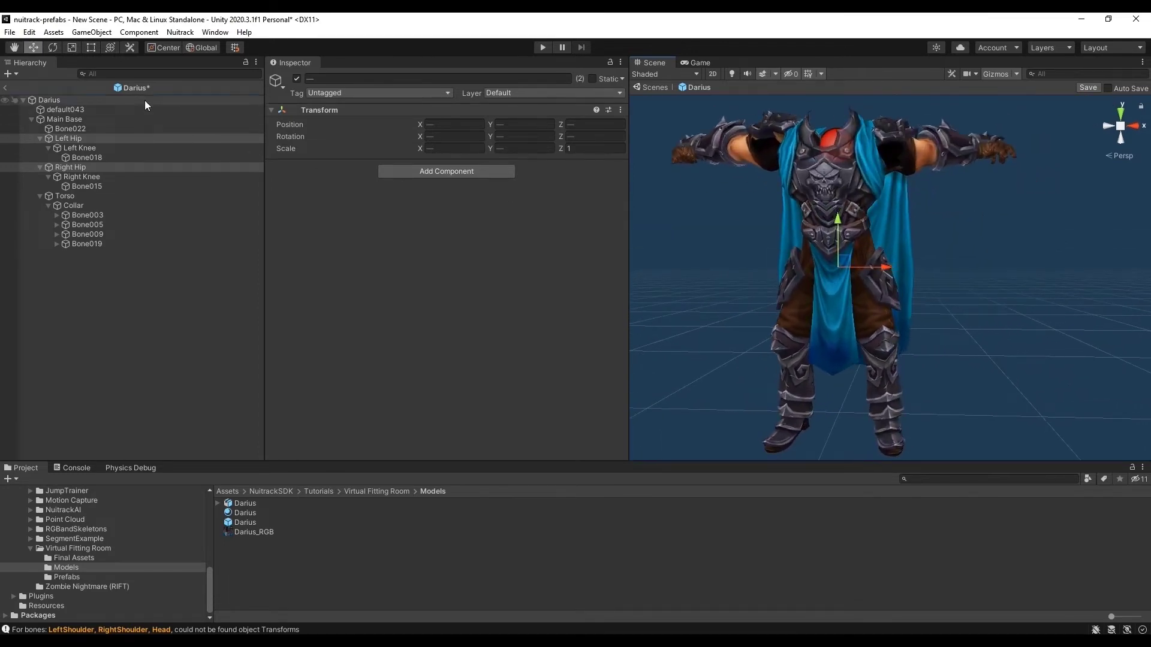
Straighten both knee bones, setting the Right Knee's Z rotation to 0.
{"action": "left_click", "coordinate": [145, 99]}
{"action": "left_click_drag", "start_coordinate": [713, 223], "coordinate": [741, 227], "text": "alt"}
{"action": "right_click_drag", "start_coordinate": [742, 226], "coordinate": [749, 283]}
{"action": "key", "text": "w"}
{"action": "key", "text": "s"}
{"action": "key", "text": "w"}
{"action": "left_click", "coordinate": [861, 179]}
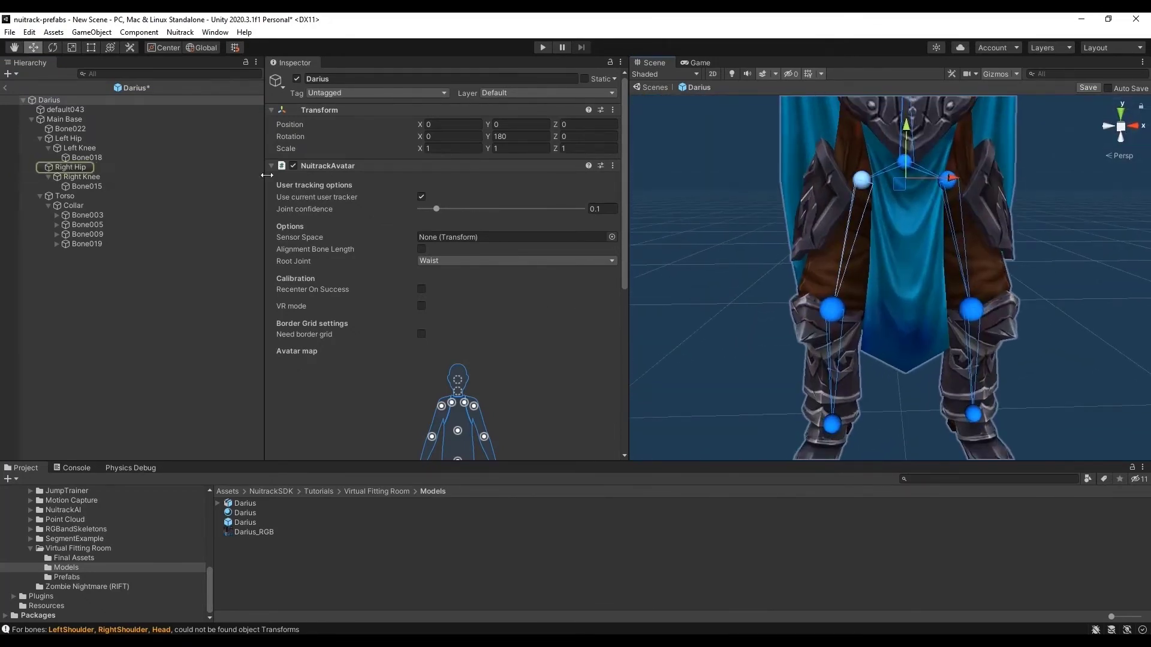
{"action": "left_click", "coordinate": [161, 177]}
{"action": "left_click", "coordinate": [584, 136]}
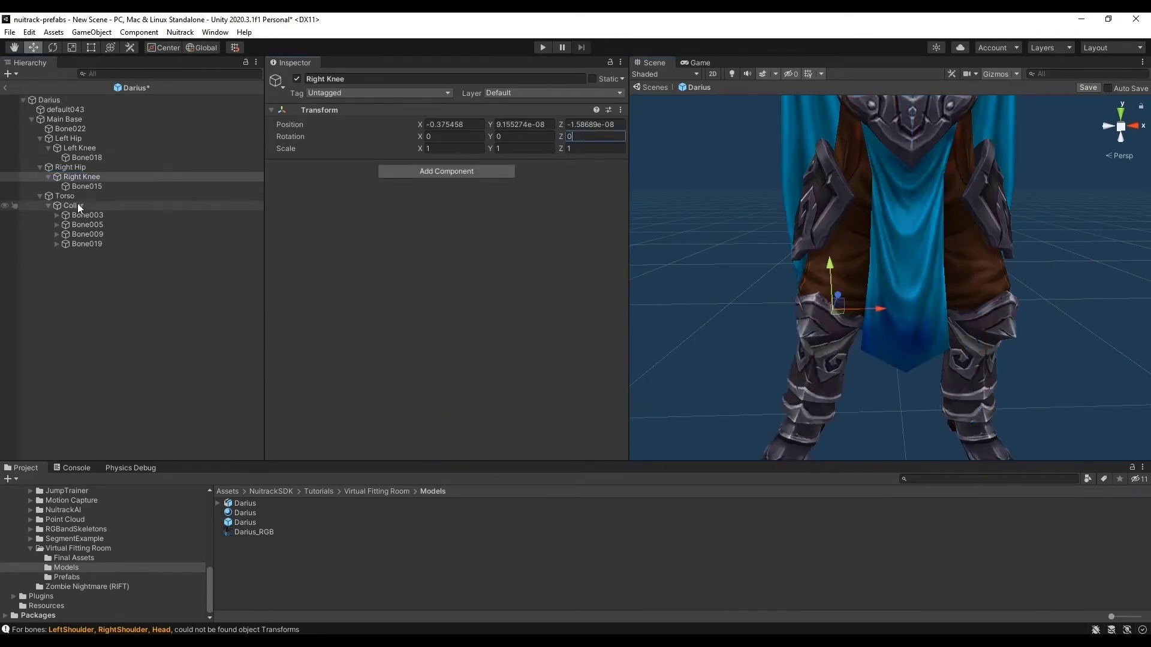
{"action": "left_click", "coordinate": [79, 148]}
Rotate the Left Hip bone to a Z rotation of about 177.7 so the left leg points straight down.
{"action": "left_click_drag", "start_coordinate": [924, 273], "coordinate": [931, 274], "text": "alt"}
{"action": "key", "text": "d"}
{"action": "key", "text": "s"}
{"action": "mouse_move", "coordinate": [931, 274]}
{"action": "right_mouse_down"}
{"action": "mouse_move", "coordinate": [817, 270]}
{"action": "mouse_move", "coordinate": [929, 268]}
{"action": "right_mouse_up"}
{"action": "key", "text": "a"}
{"action": "left_click", "coordinate": [84, 138]}
{"action": "key", "text": "e"}
{"action": "left_click_drag", "start_coordinate": [931, 140], "coordinate": [942, 155]}
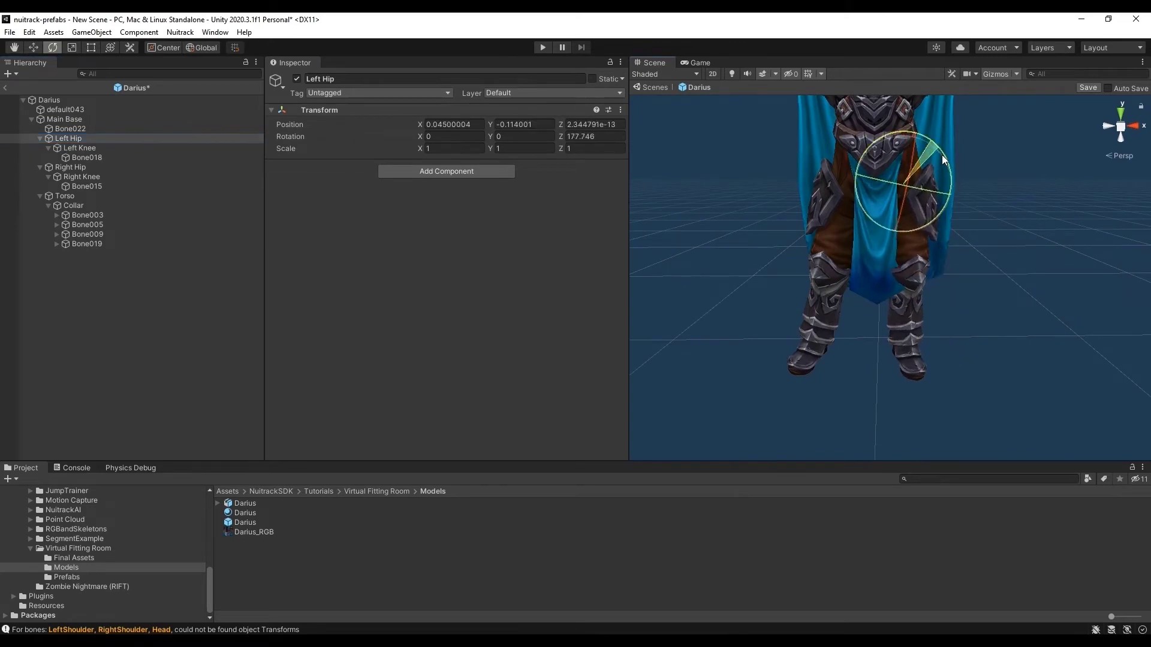
Rotate the Right Hip bone to a Z rotation of about -176.3 so the right leg parallels the left.
{"action": "key", "text": "d"}
{"action": "mouse_move", "coordinate": [964, 171]}
{"action": "right_mouse_down"}
{"action": "mouse_move", "coordinate": [1041, 221]}
{"action": "mouse_move", "coordinate": [950, 189]}
{"action": "right_mouse_up"}
{"action": "left_click", "coordinate": [133, 169]}
{"action": "left_click_drag", "start_coordinate": [789, 119], "coordinate": [765, 121]}
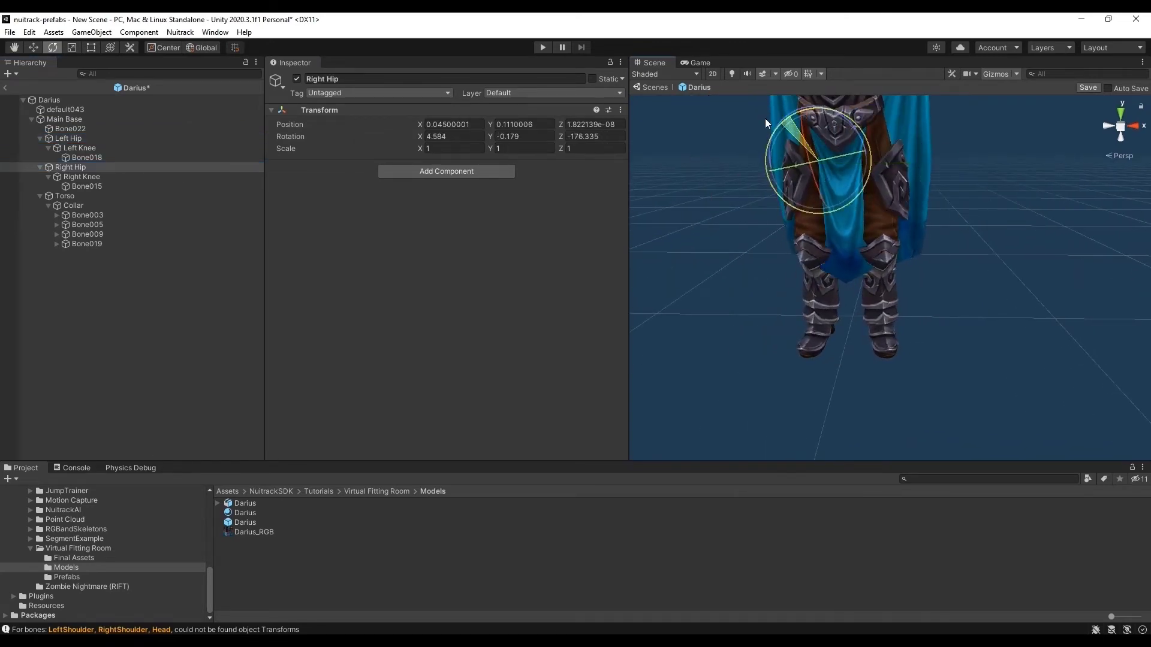
{"action": "key", "text": "w"}
{"action": "right_click_drag", "start_coordinate": [953, 318], "coordinate": [839, 175]}
{"action": "key", "text": "d"}
{"action": "key", "text": "a"}
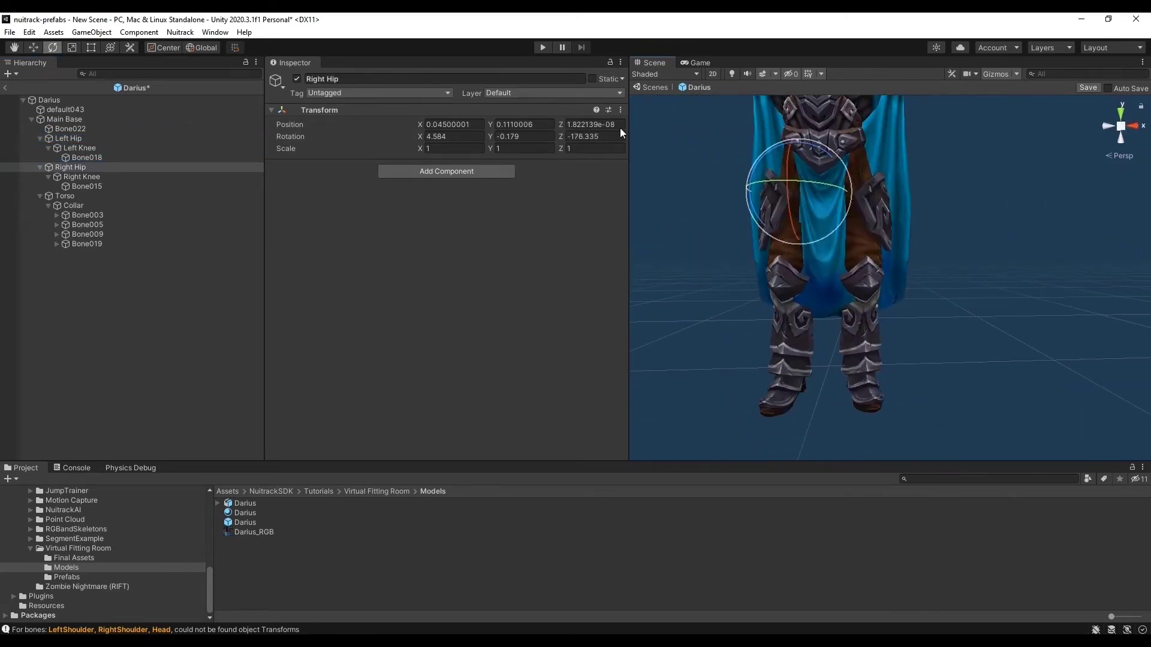
Fine-tune the Right Hip bone's rotation against the avatar's skeleton overlay.
{"action": "left_click", "coordinate": [149, 101]}
{"action": "right_click_drag", "start_coordinate": [829, 220], "coordinate": [831, 265]}
{"action": "left_click", "coordinate": [82, 169]}
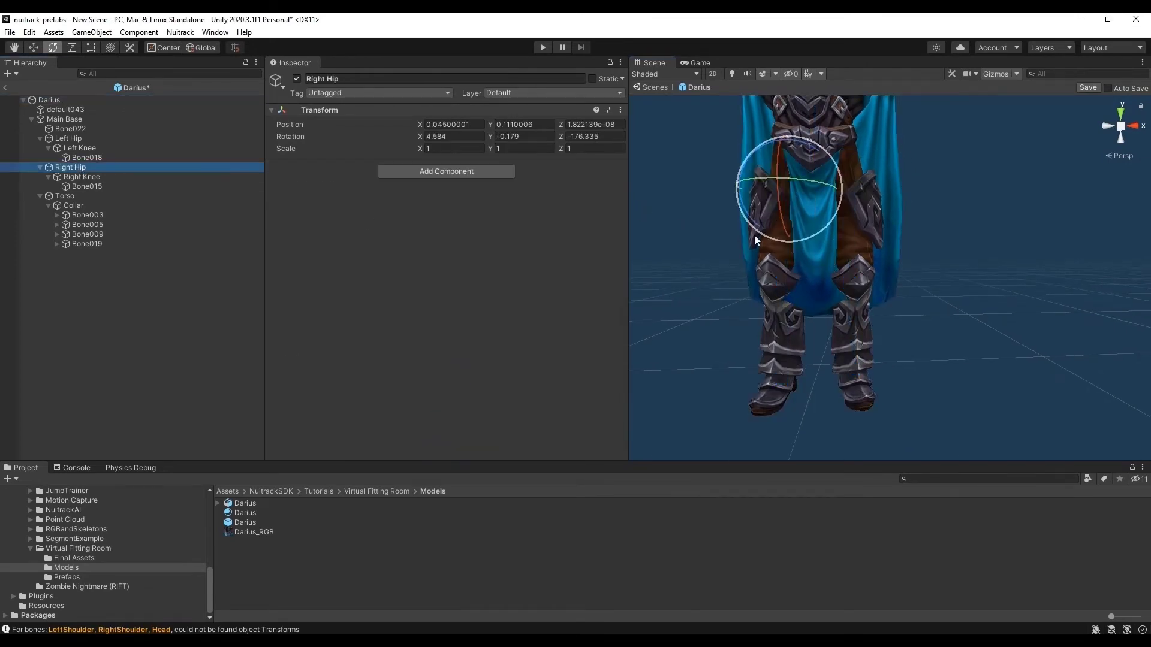
{"action": "left_click_drag", "start_coordinate": [754, 235], "coordinate": [755, 216]}
{"action": "left_click", "coordinate": [119, 100]}
Examine the avatar's arm alignment from behind and above, and locate the Left Elbow bone.
{"action": "key", "text": "s"}
{"action": "right_click_drag", "start_coordinate": [749, 203], "coordinate": [1104, 202]}
{"action": "key", "text": "w"}
{"action": "key", "text": "a"}
{"action": "left_click_drag", "start_coordinate": [1104, 202], "coordinate": [784, 371], "text": "alt"}
{"action": "right_click_drag", "start_coordinate": [785, 371], "coordinate": [776, 307]}
{"action": "scroll", "coordinate": [775, 307], "scroll_direction": "down", "scroll_amount": 3}
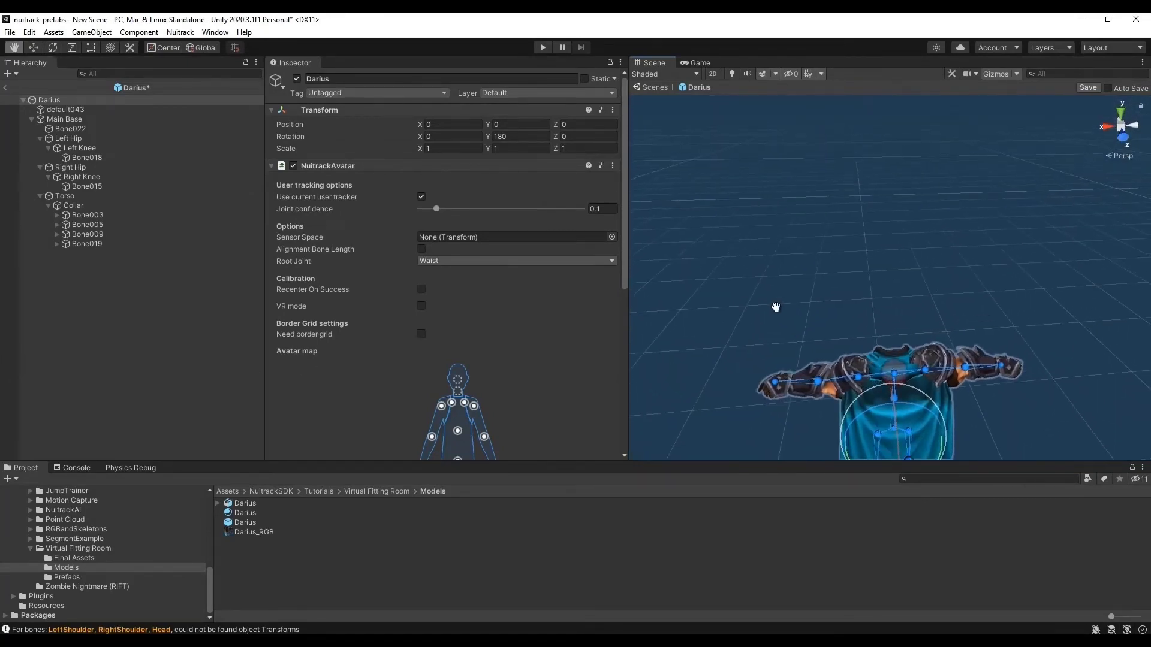
{"action": "middle_click_drag", "start_coordinate": [775, 307], "coordinate": [778, 184]}
{"action": "right_click_drag", "start_coordinate": [755, 175], "coordinate": [764, 249]}
{"action": "key", "text": "f"}
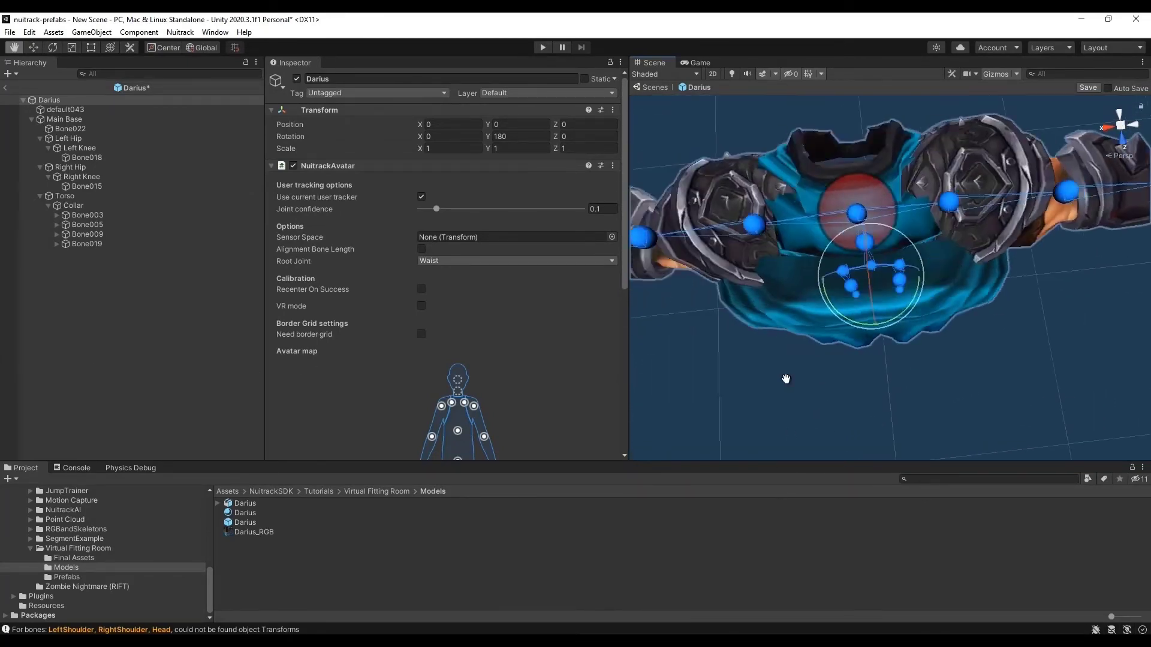
{"action": "key", "text": "e"}
{"action": "left_click", "coordinate": [830, 269]}
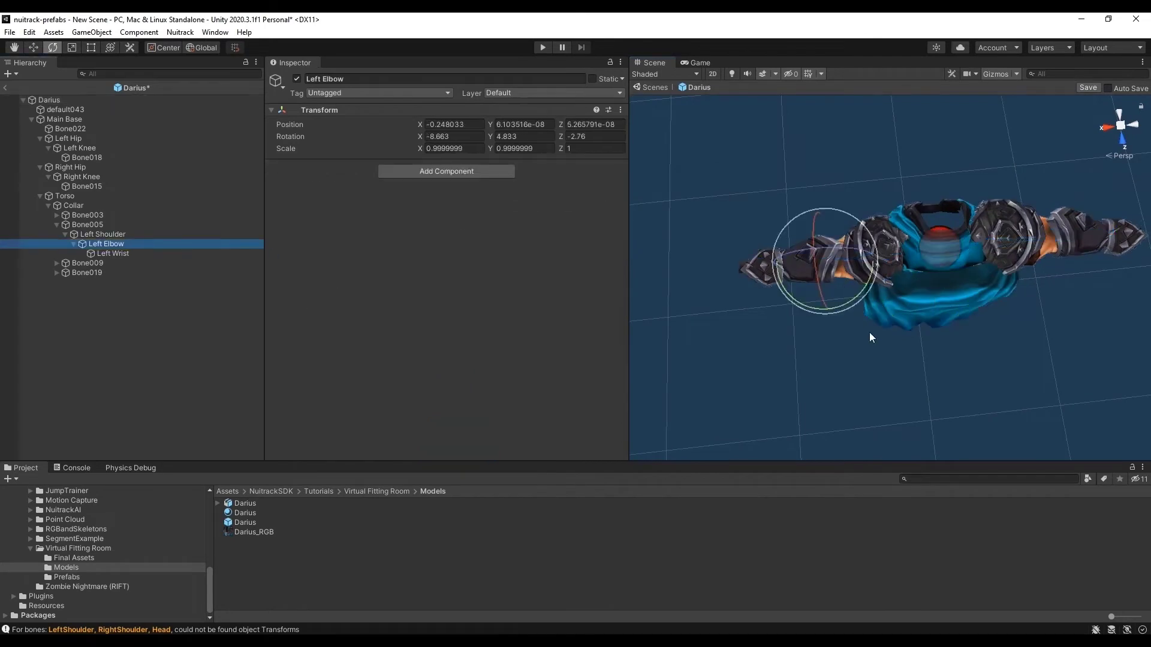
{"action": "left_click", "coordinate": [165, 101]}
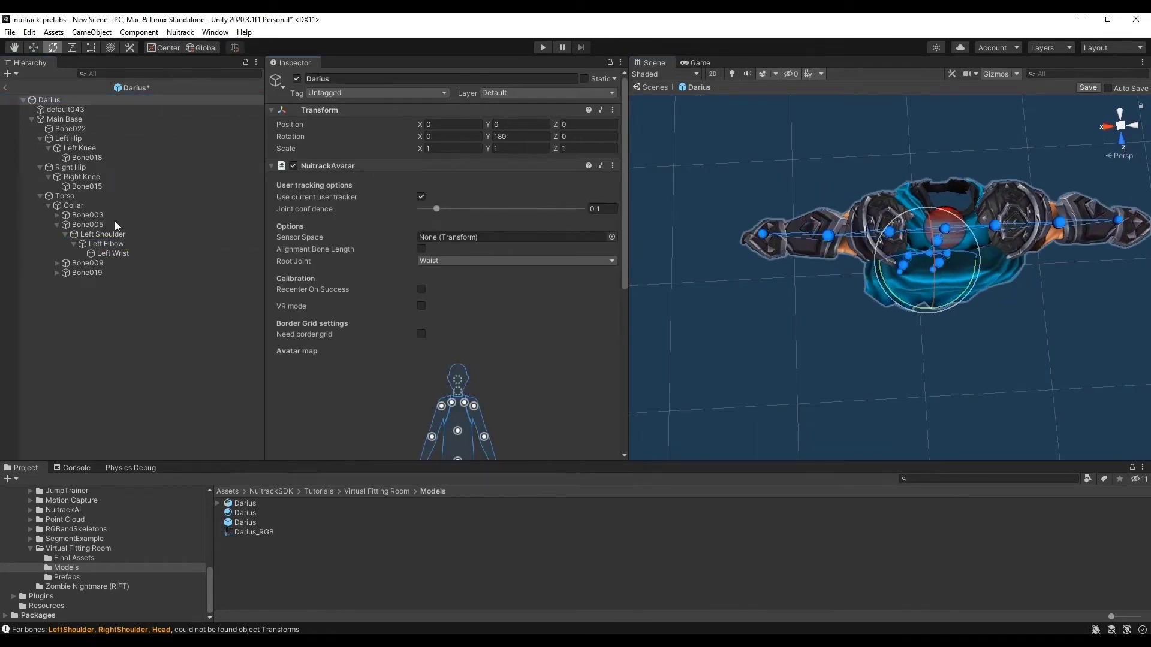
Rotate the Left Elbow bone slightly to straighten the avatar's left forearm.
{"action": "left_click", "coordinate": [142, 244]}
{"action": "left_click_drag", "start_coordinate": [850, 272], "coordinate": [865, 276]}
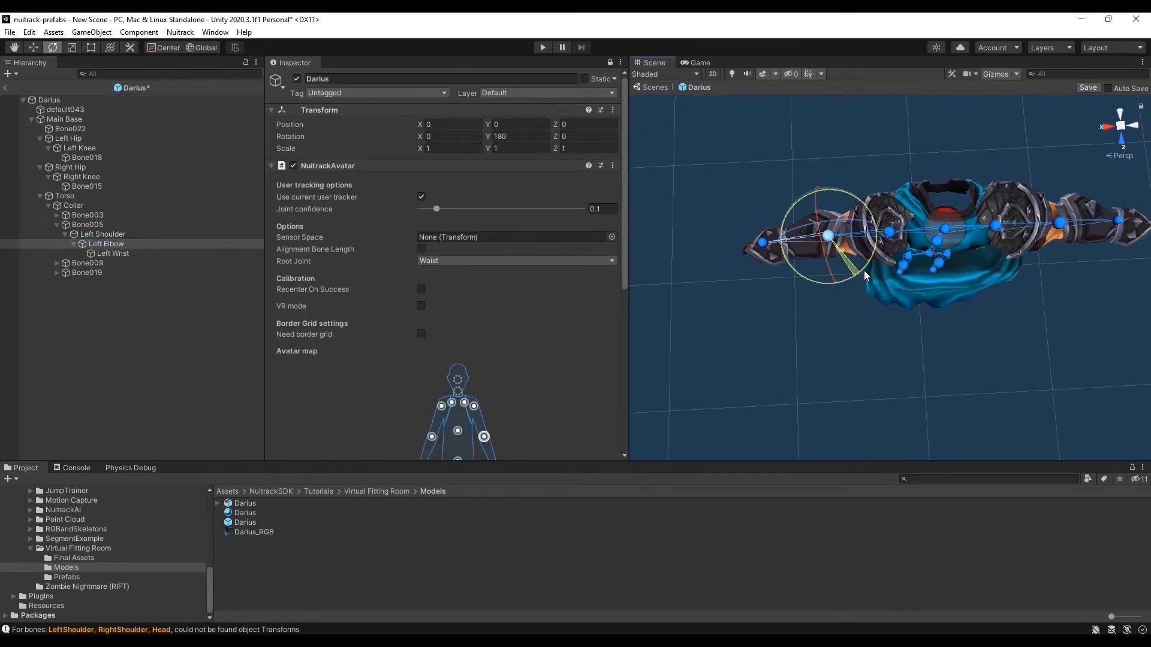
{"action": "right_click_drag", "start_coordinate": [865, 276], "coordinate": [926, 300]}
Rotate the Collar bone slightly to level the avatar's shoulders and arms in the view from behind.
{"action": "middle_click_drag", "start_coordinate": [927, 299], "coordinate": [902, 185]}
{"action": "right_click_drag", "start_coordinate": [901, 185], "coordinate": [851, 247]}
{"action": "middle_click_drag", "start_coordinate": [850, 246], "coordinate": [865, 212]}
{"action": "scroll", "coordinate": [864, 211], "scroll_direction": "down", "scroll_amount": 1}
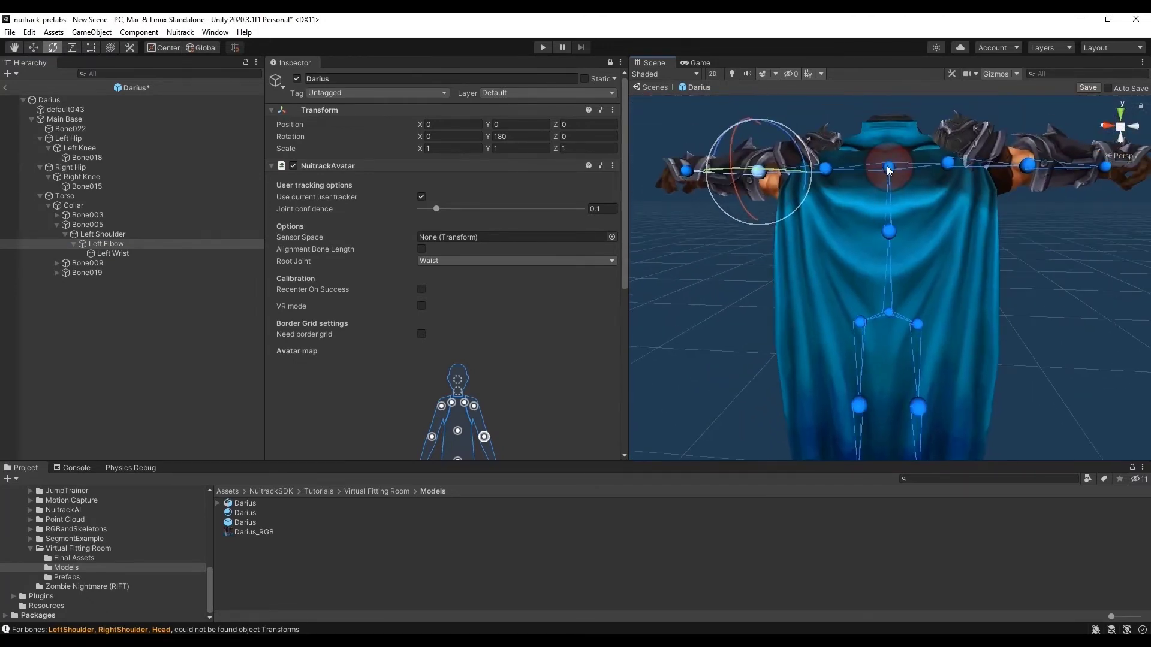
{"action": "left_click", "coordinate": [889, 168]}
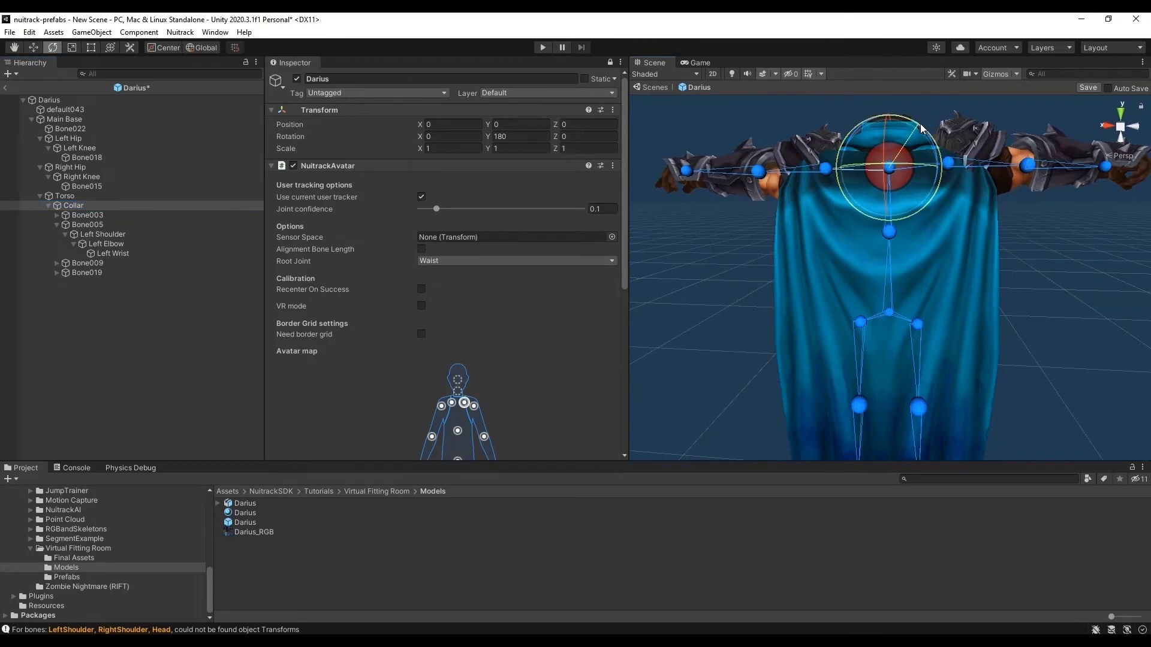
{"action": "left_click_drag", "start_coordinate": [922, 128], "coordinate": [925, 134]}
Inspect the T-pose from the front, then leave the Darius prefab and save its changes.
{"action": "left_click_drag", "start_coordinate": [946, 249], "coordinate": [640, 258], "text": "alt"}
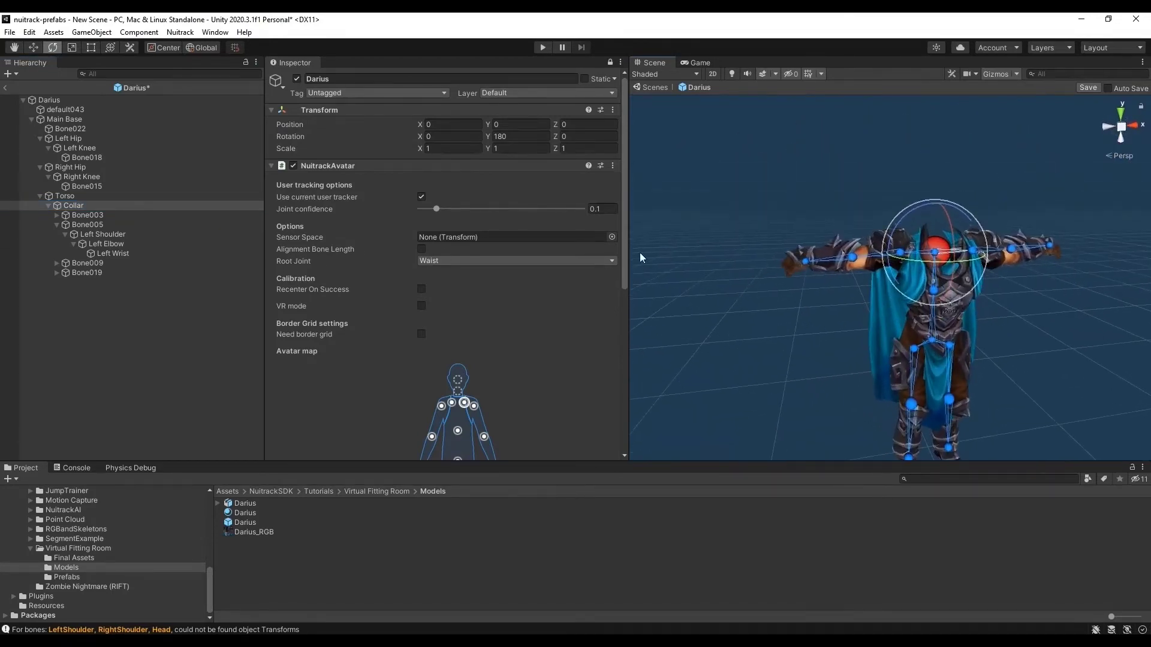
{"action": "right_click_drag", "start_coordinate": [640, 258], "coordinate": [96, 244]}
{"action": "right_click_drag", "start_coordinate": [763, 241], "coordinate": [141, 256]}
{"action": "key", "text": "s"}
{"action": "left_click", "coordinate": [5, 89]}
{"action": "left_click", "coordinate": [550, 360]}
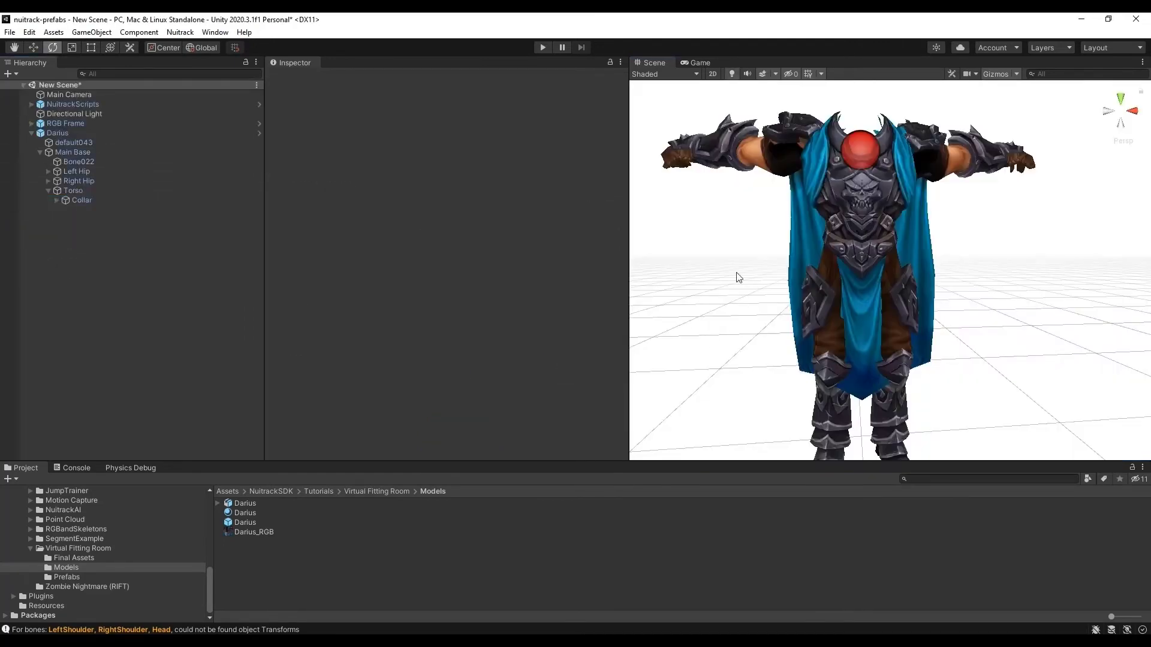
Frame the whole avatar in the scene, then run a play-mode test of the body tracking and stop it.
{"action": "right_click_drag", "start_coordinate": [853, 145], "coordinate": [844, 159]}
{"action": "middle_click_drag", "start_coordinate": [846, 149], "coordinate": [841, 164]}
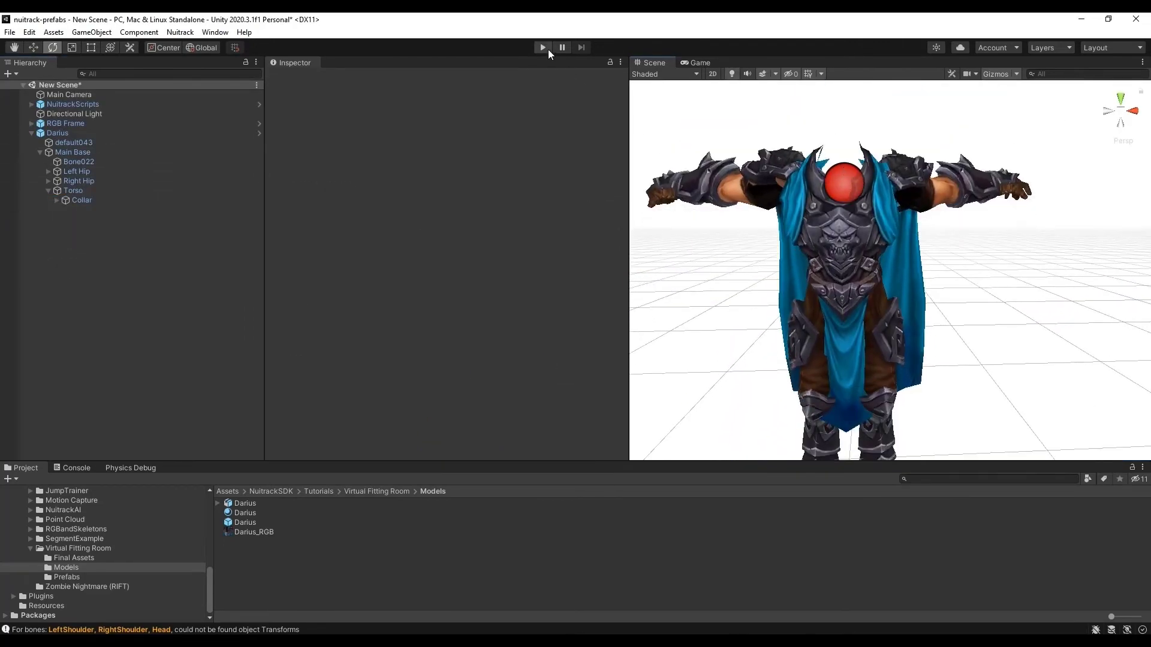
{"action": "scroll", "coordinate": [722, 133], "scroll_direction": "down", "scroll_amount": 3}
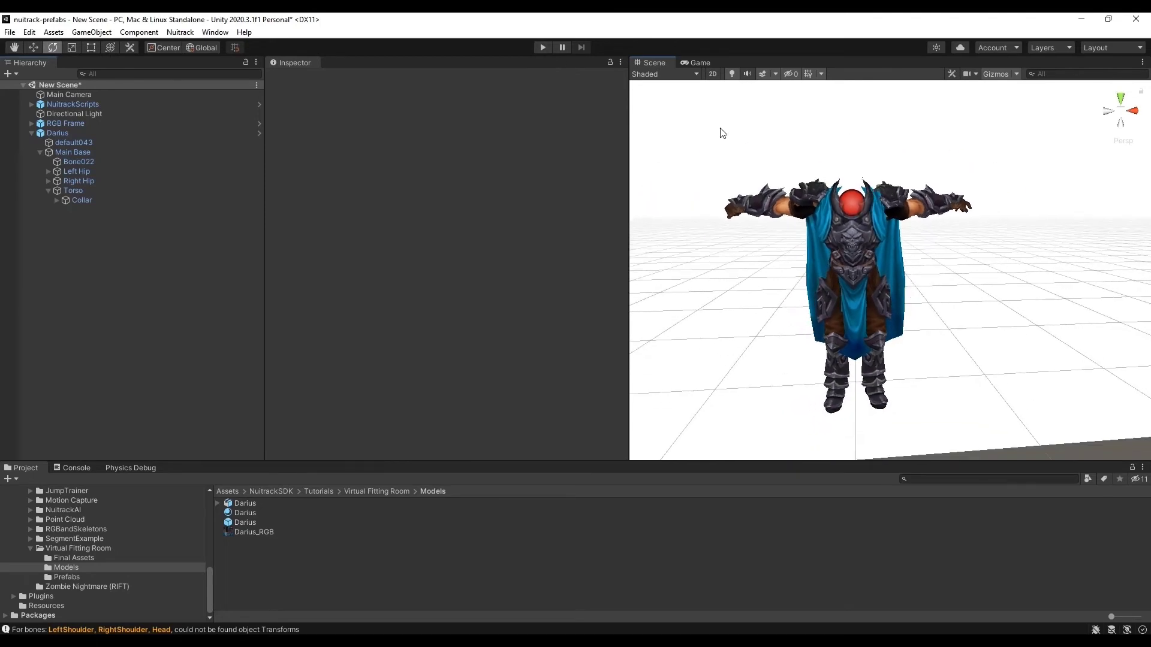
{"action": "left_click", "coordinate": [545, 47]}
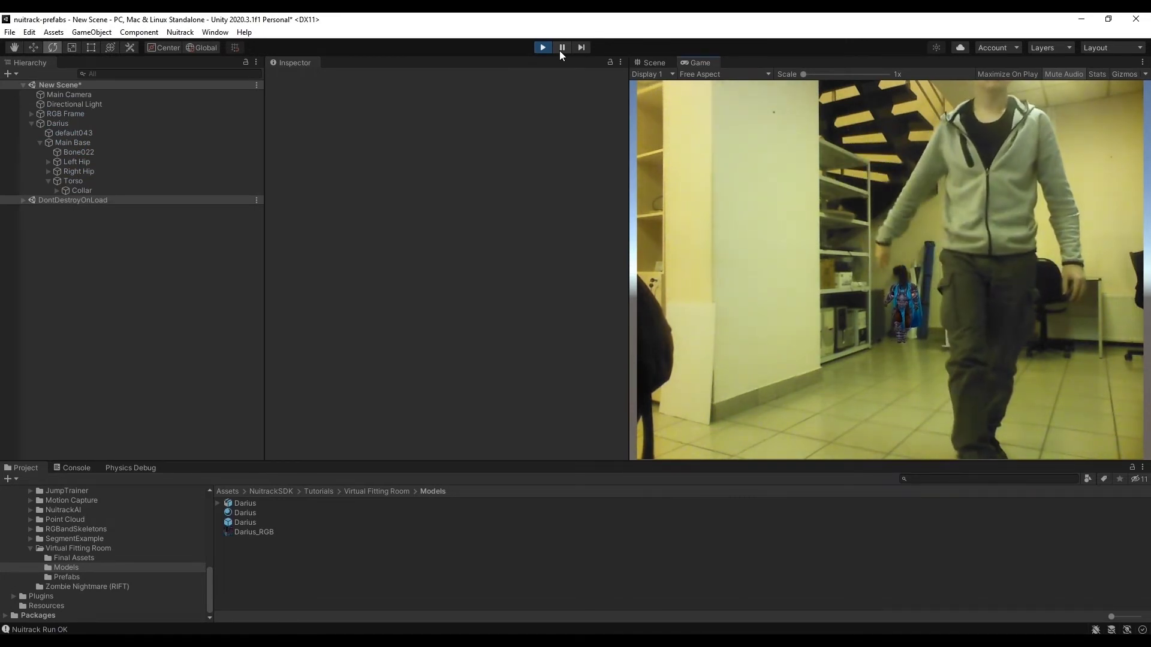
{"action": "left_click", "coordinate": [542, 48]}
Assign Main Camera as the Darius avatar's Sensor Space and test the overlay in play mode.
{"action": "left_click", "coordinate": [74, 134]}
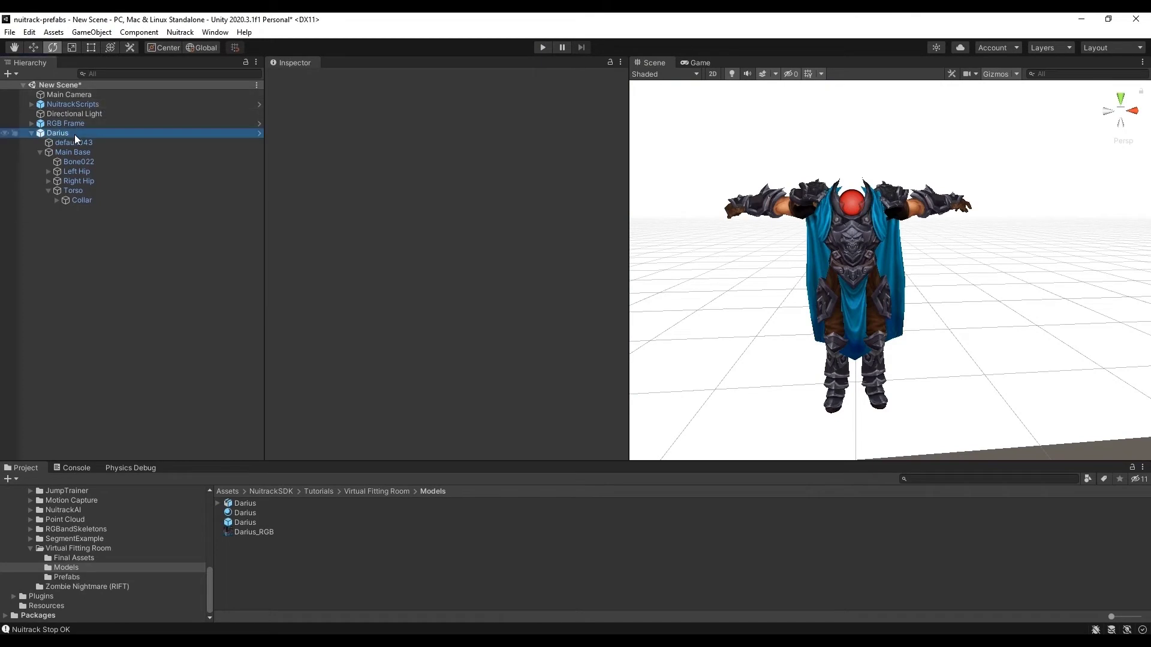
{"action": "left_click_drag", "start_coordinate": [79, 96], "coordinate": [449, 249]}
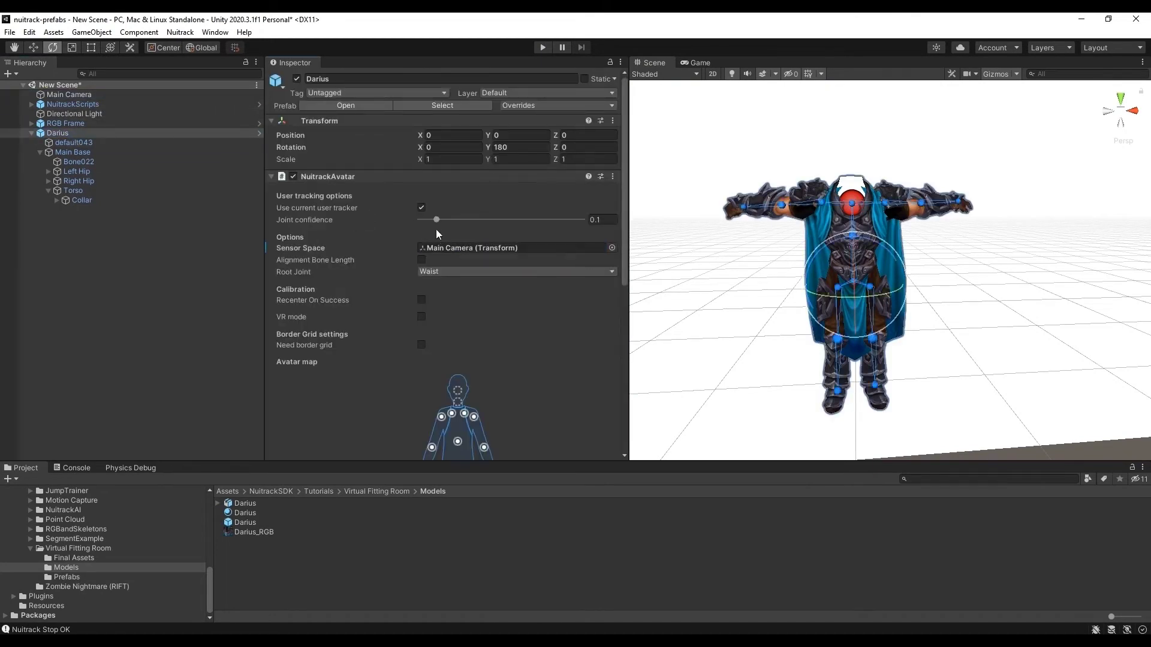
{"action": "left_click", "coordinate": [542, 48]}
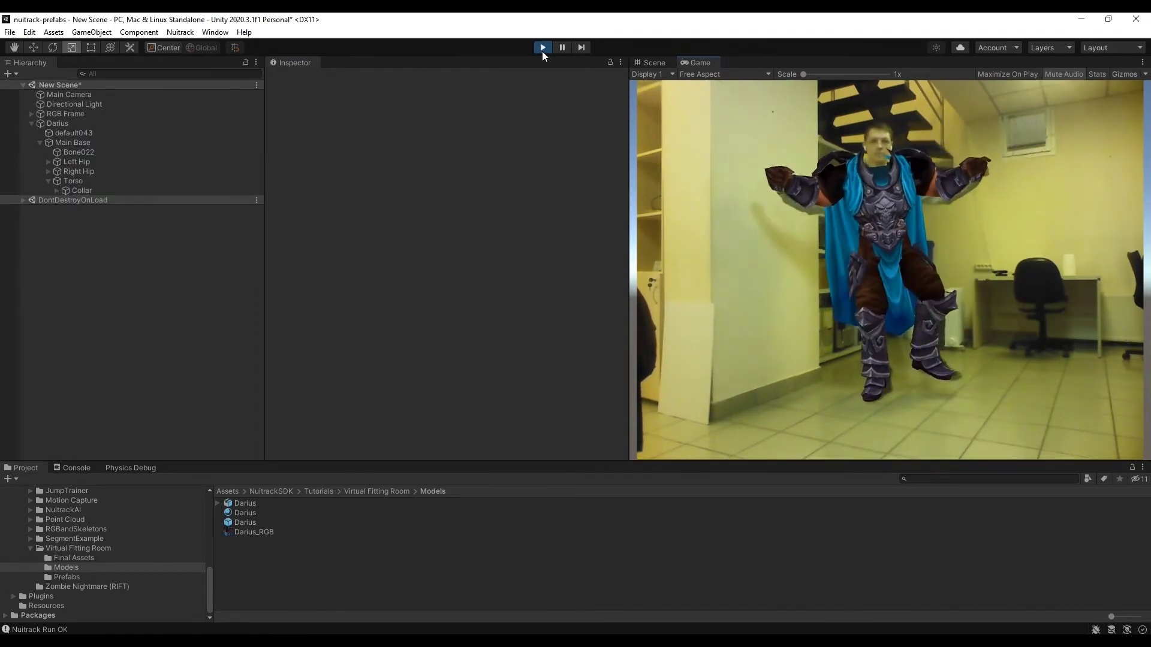
{"action": "left_click", "coordinate": [543, 48]}
Inspect the default043 mesh in the front and left views and add a Cloth component to it.
{"action": "left_click", "coordinate": [1120, 111]}
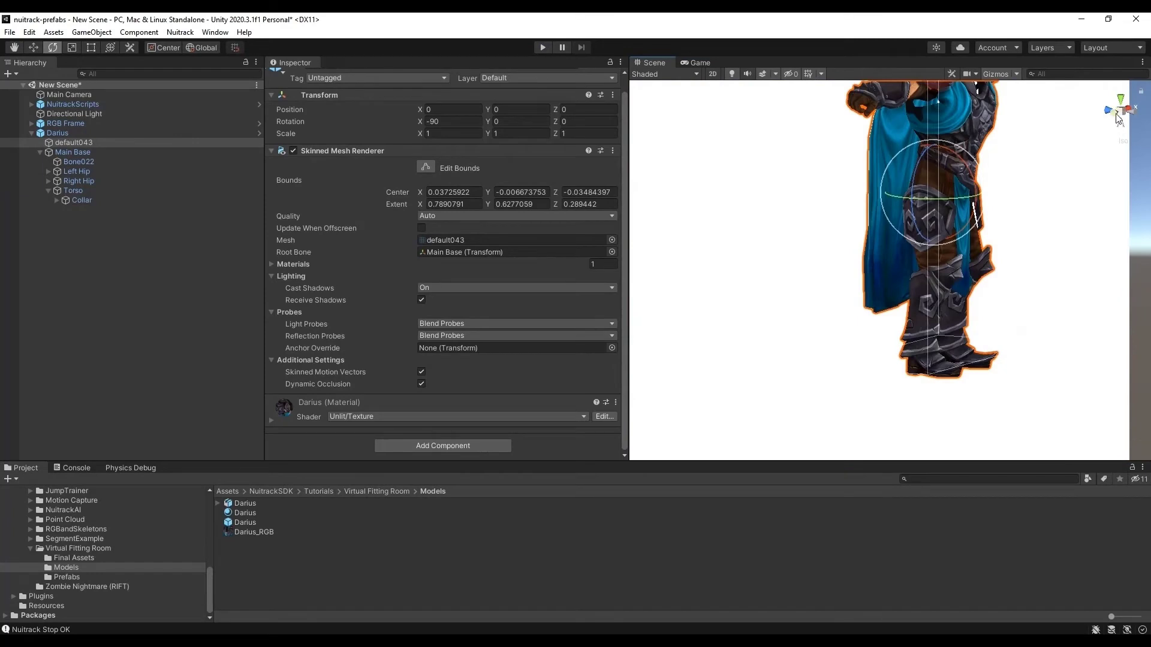
{"action": "left_click", "coordinate": [1113, 114]}
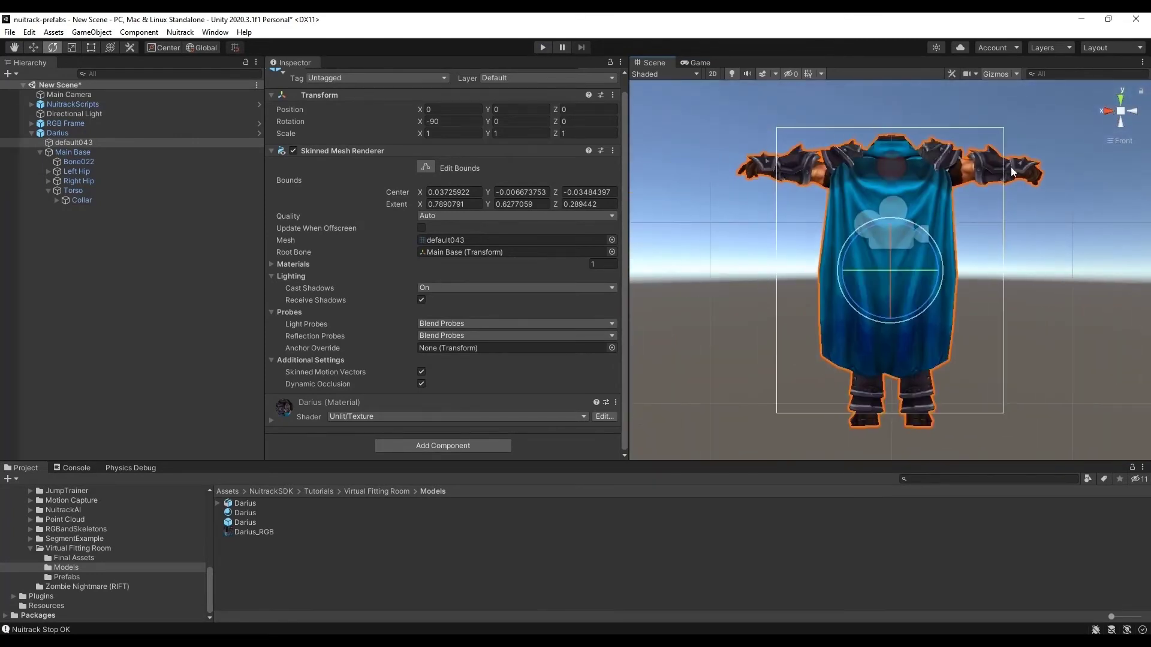
{"action": "left_click", "coordinate": [1135, 113]}
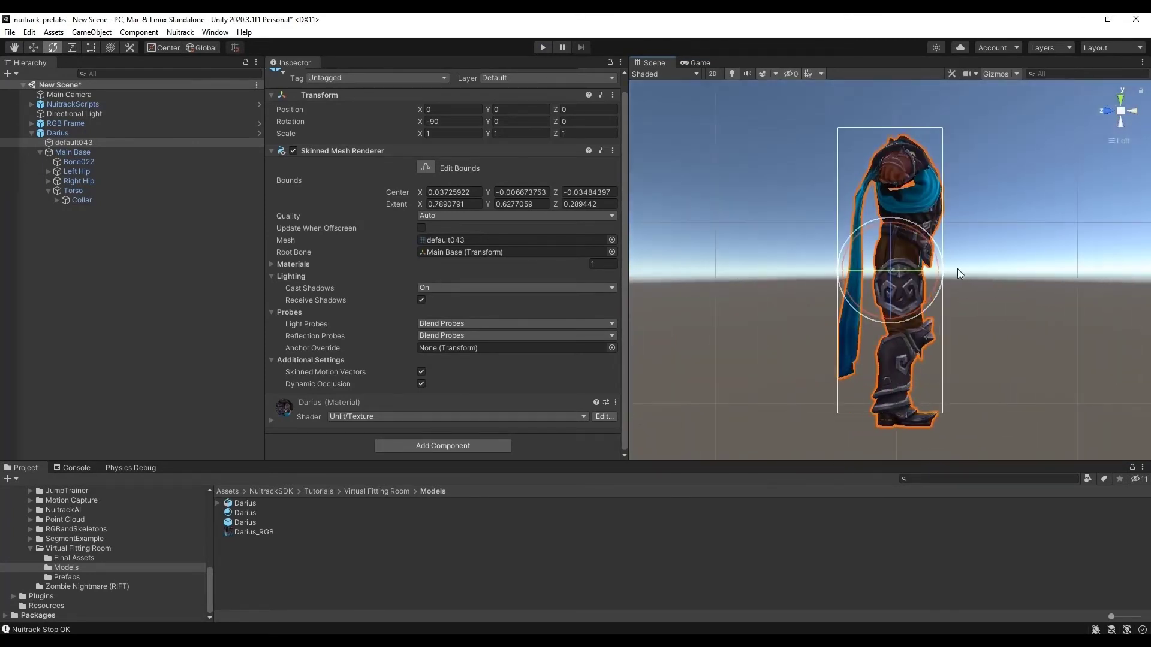
{"action": "left_click", "coordinate": [483, 446]}
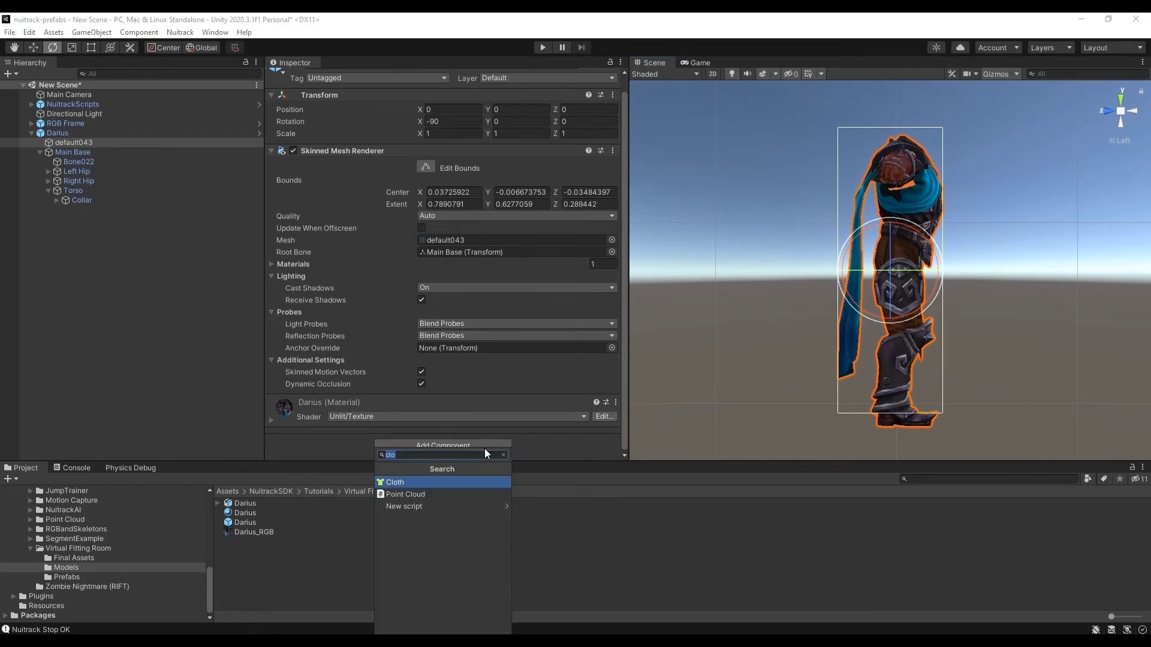
{"action": "left_click", "coordinate": [470, 484]}
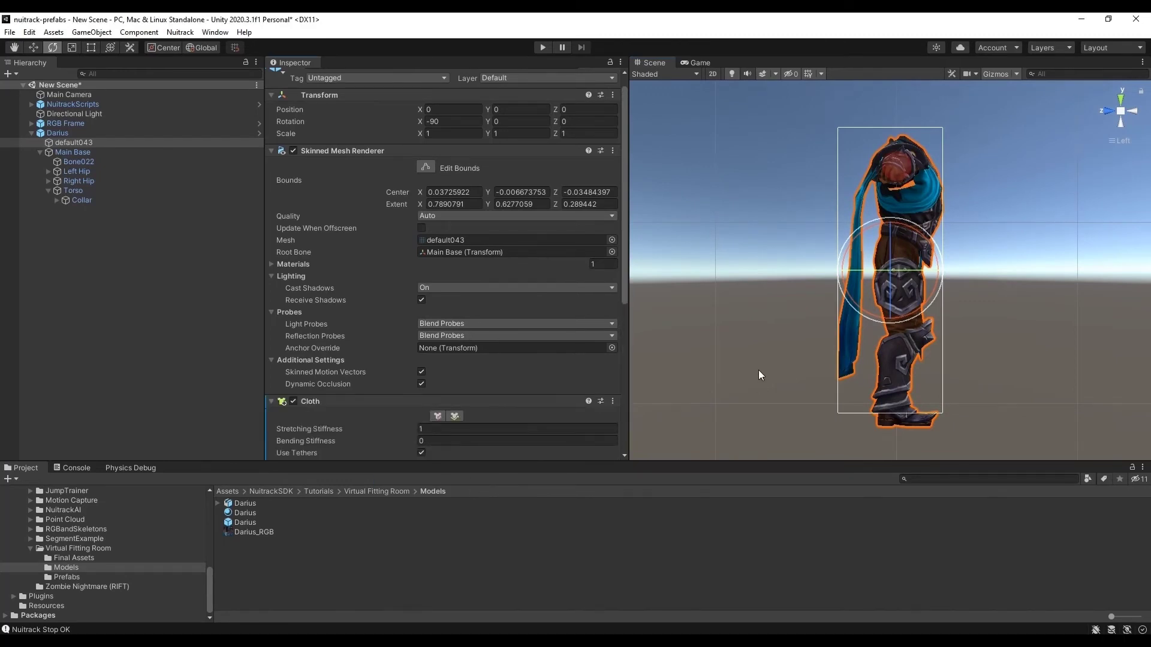
Open the cloth constraints and fix all cloth vertices with a Max Distance of 0.
{"action": "scroll", "coordinate": [440, 195], "scroll_direction": "down", "scroll_amount": 5}
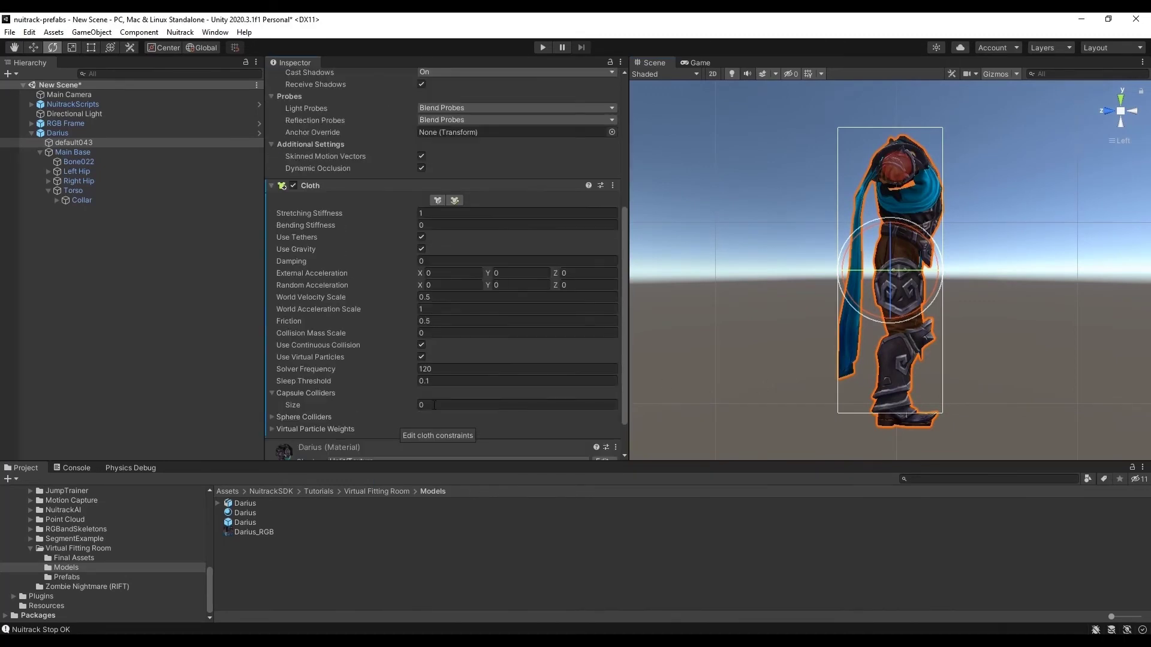
{"action": "left_click", "coordinate": [435, 198]}
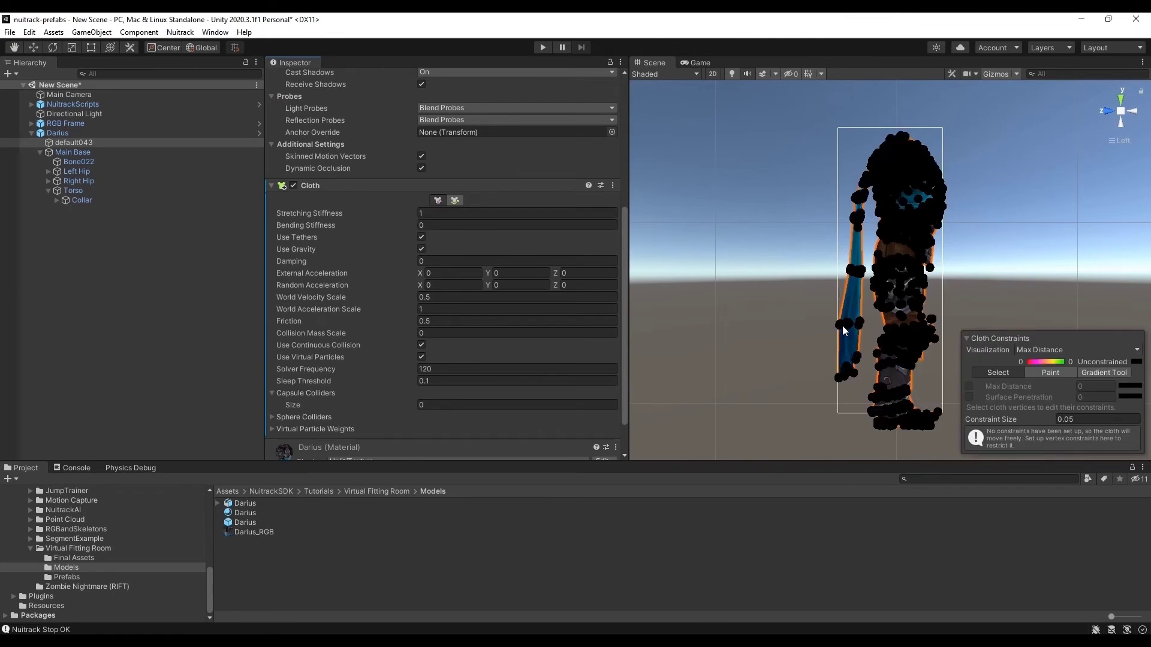
{"action": "key", "text": "ctrl+a"}
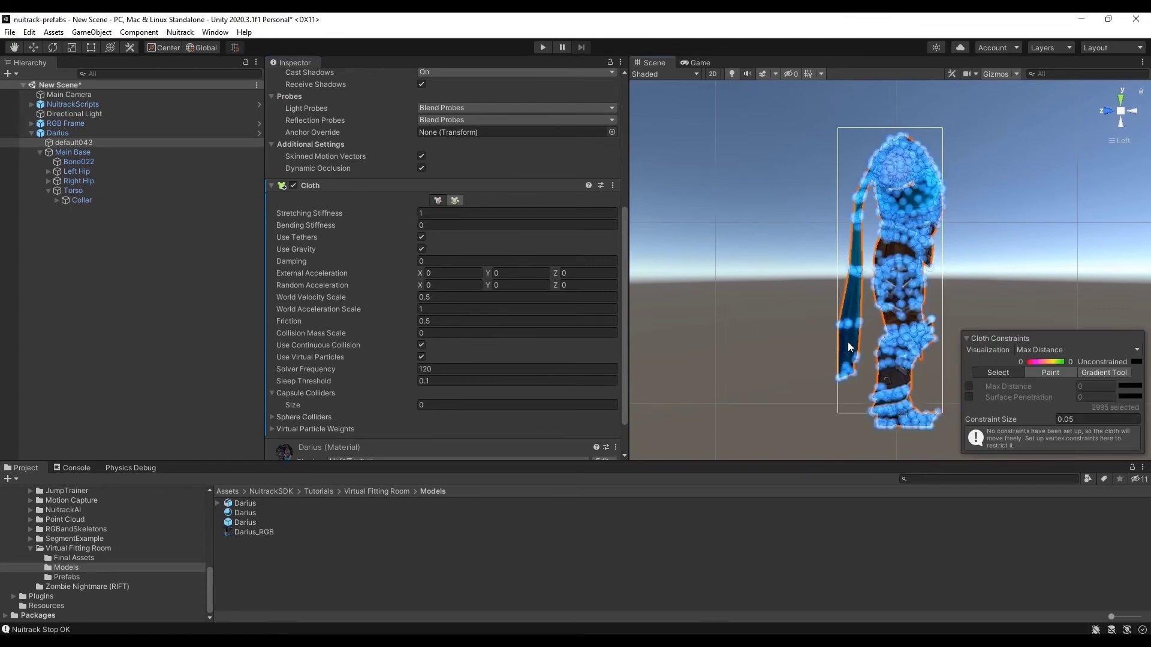
{"action": "left_click", "coordinate": [968, 388]}
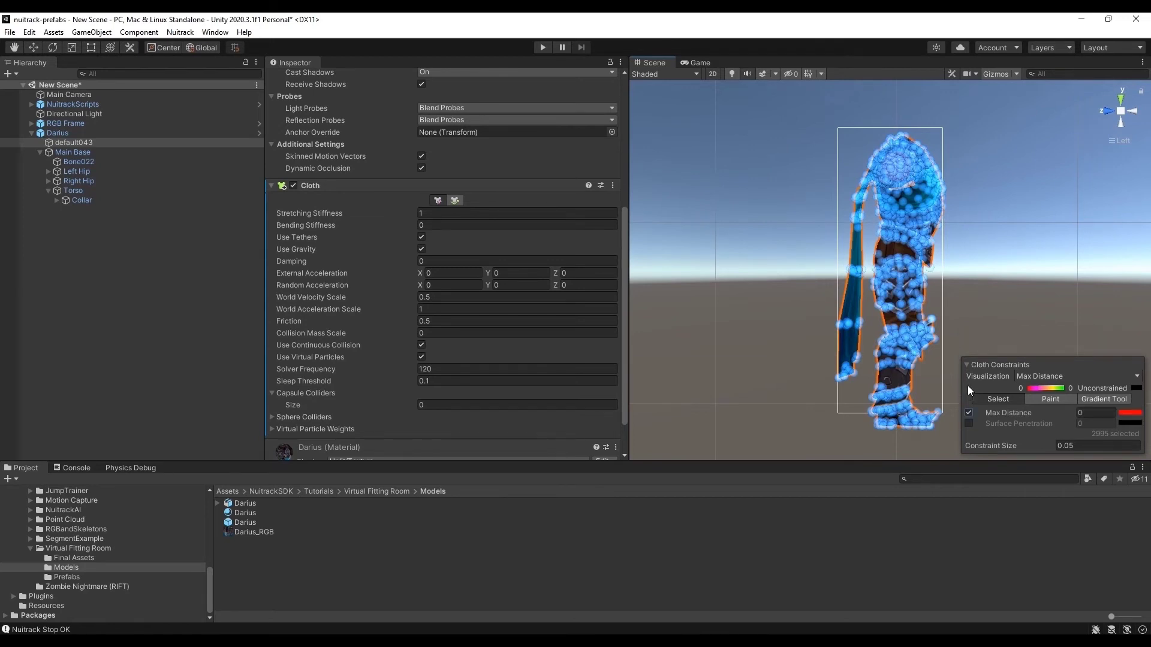
{"action": "left_click", "coordinate": [984, 328]}
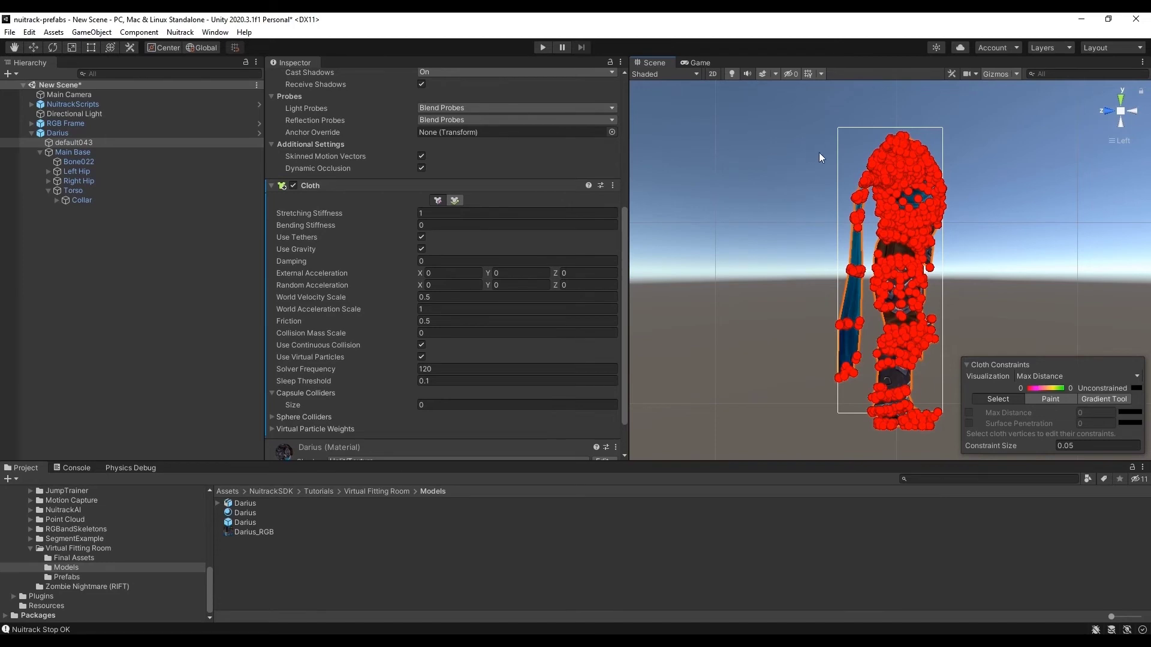
{"action": "left_click_drag", "start_coordinate": [807, 142], "coordinate": [871, 390]}
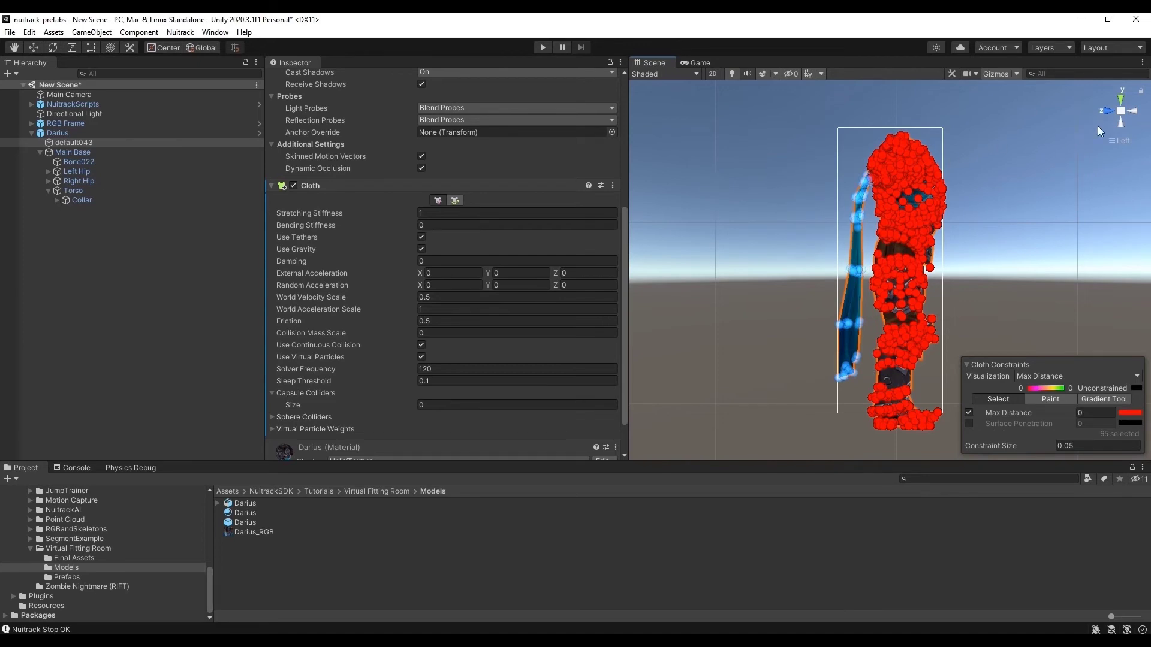
{"action": "left_click", "coordinate": [1094, 137]}
{"action": "left_click_drag", "start_coordinate": [833, 156], "coordinate": [872, 390]}
{"action": "left_click", "coordinate": [1109, 111]}
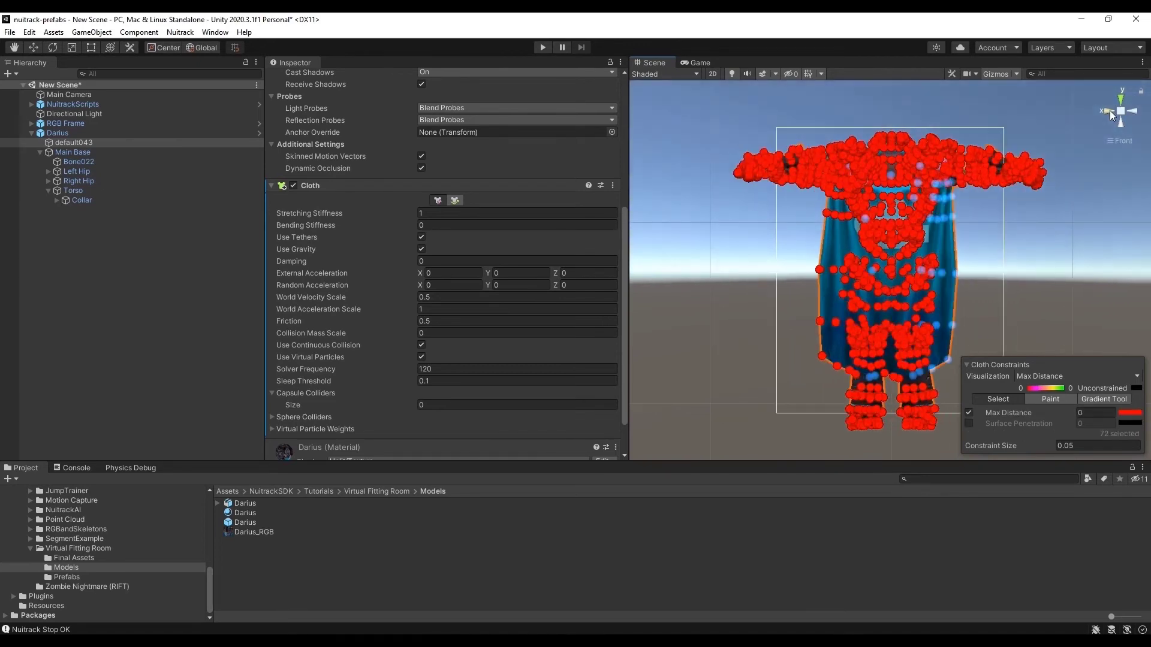
{"action": "key", "text": "e"}
{"action": "left_click", "coordinate": [893, 178], "text": "shift"}
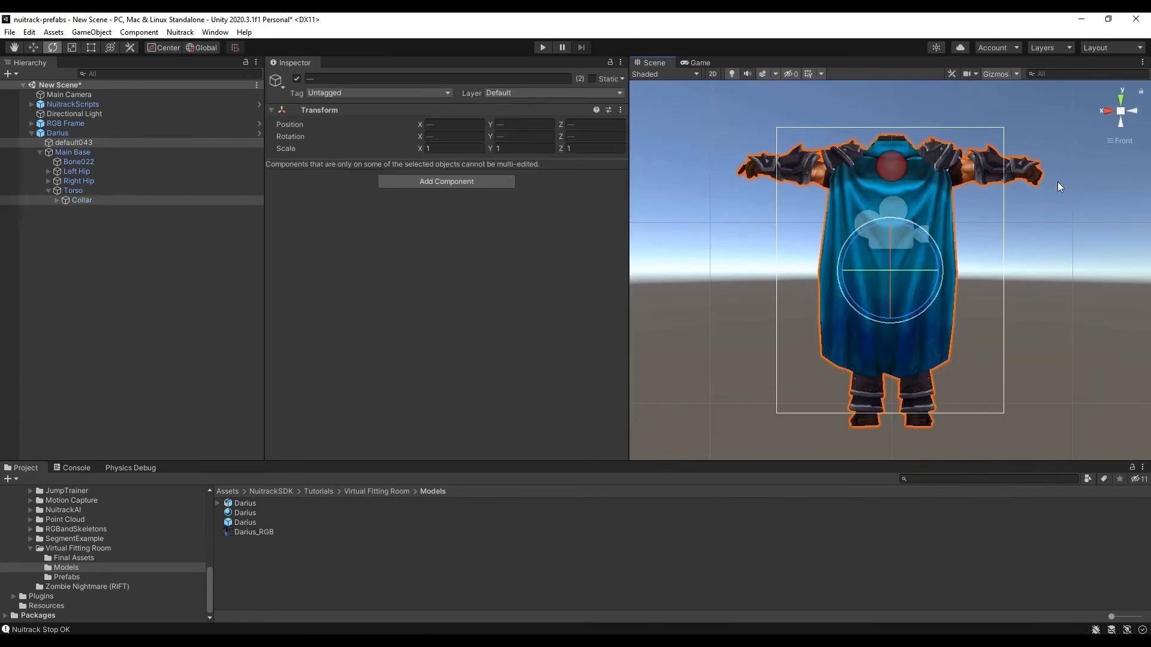
{"action": "left_click", "coordinate": [149, 134]}
{"action": "left_click", "coordinate": [152, 142]}
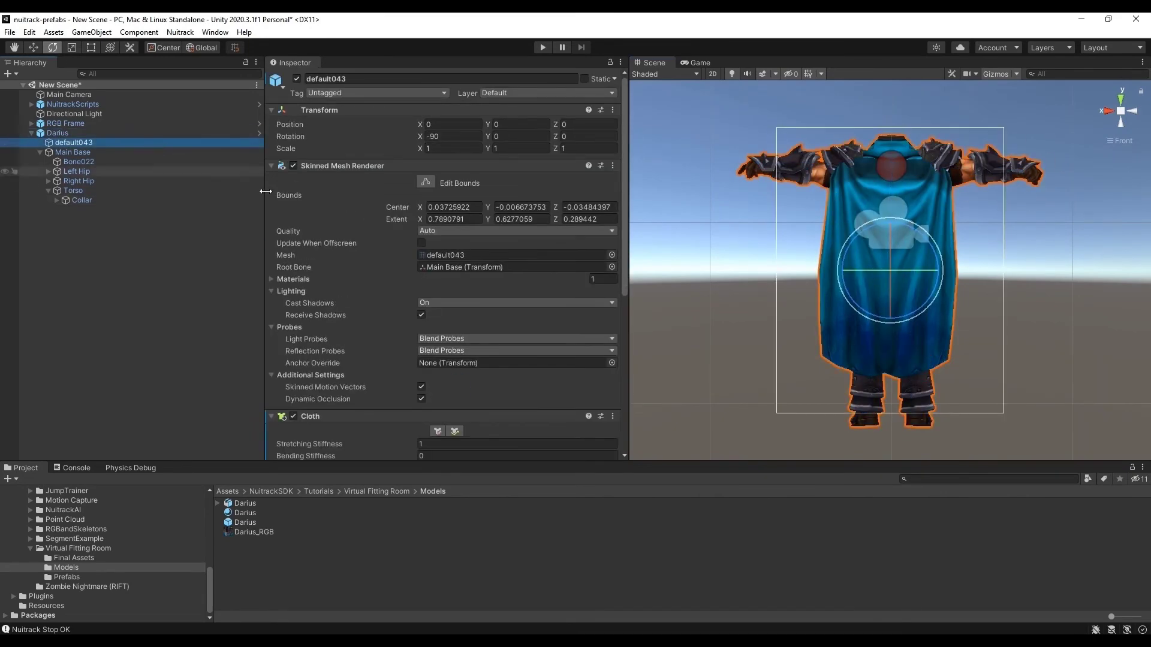
Select the cape's vertices in the default043 cloth constraints and set their Max Distance to 0.2.
{"action": "left_click", "coordinate": [1110, 117]}
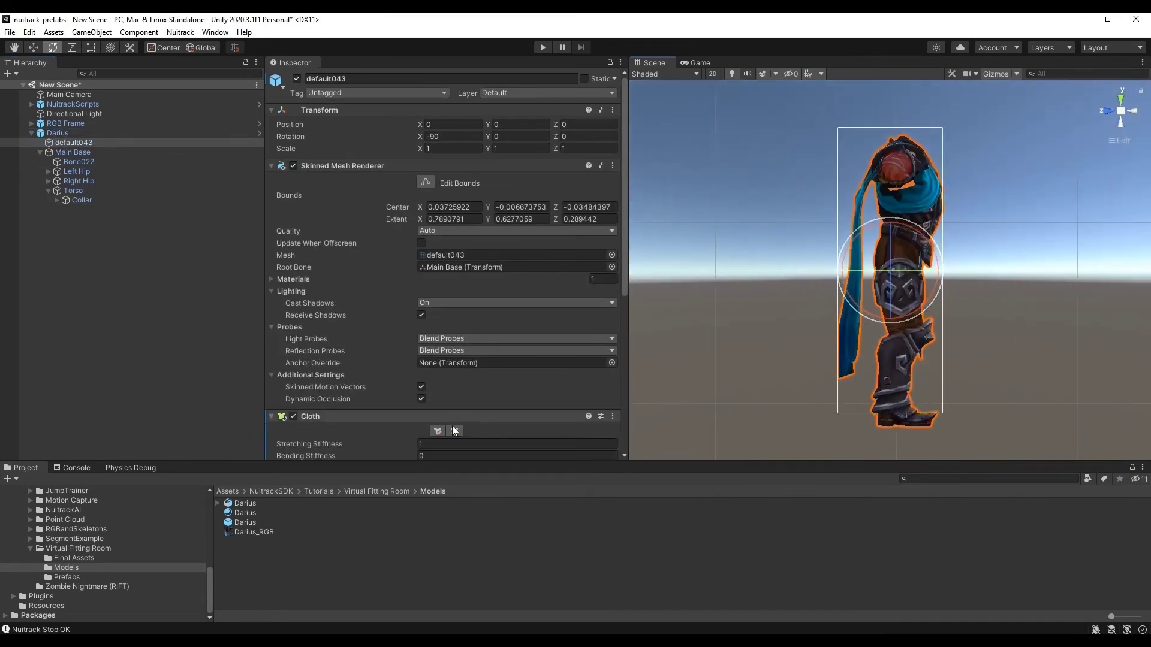
{"action": "left_click", "coordinate": [438, 431]}
{"action": "left_click_drag", "start_coordinate": [825, 310], "coordinate": [866, 382]}
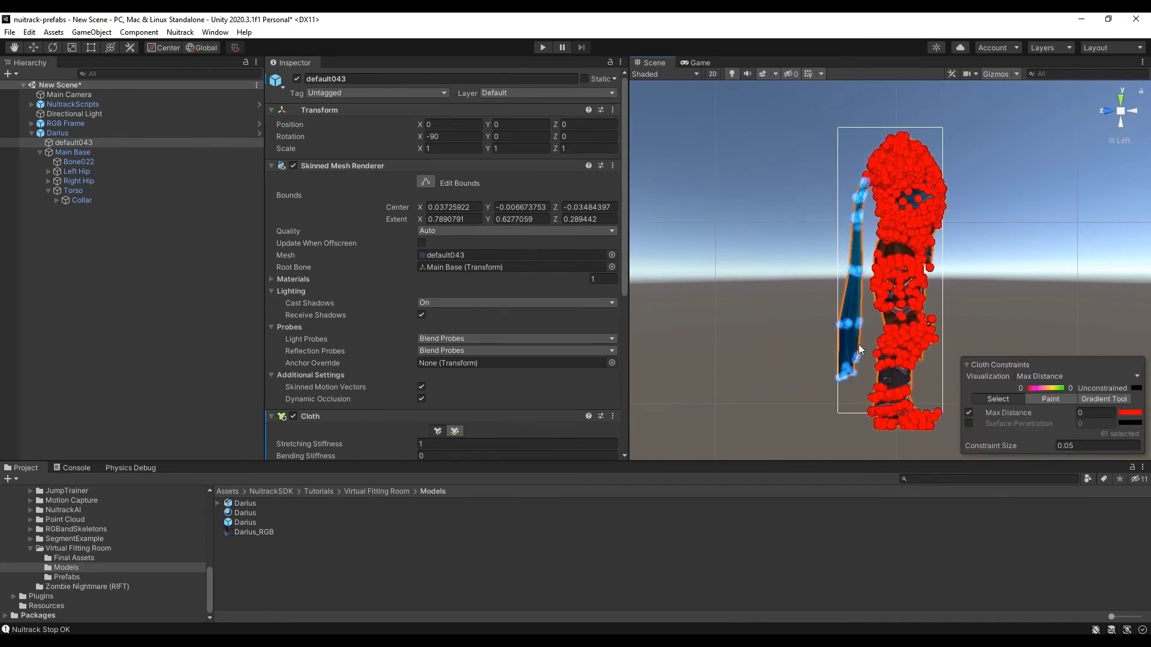
{"action": "left_click", "coordinate": [1110, 114]}
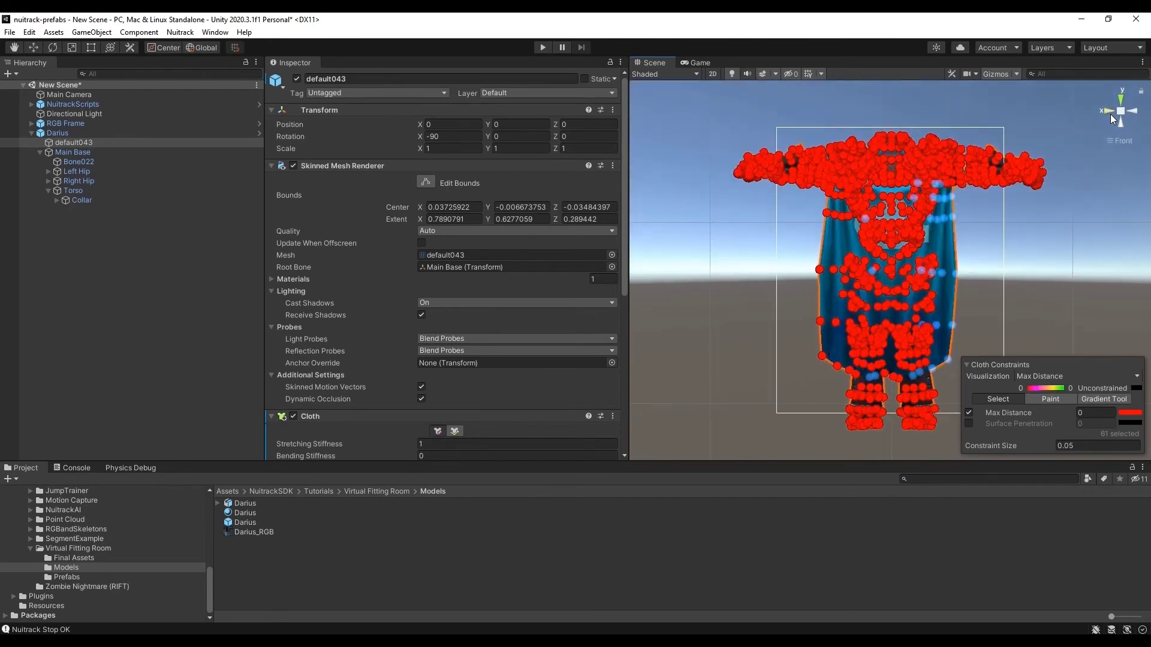
{"action": "left_click_drag", "start_coordinate": [990, 169], "coordinate": [915, 387]}
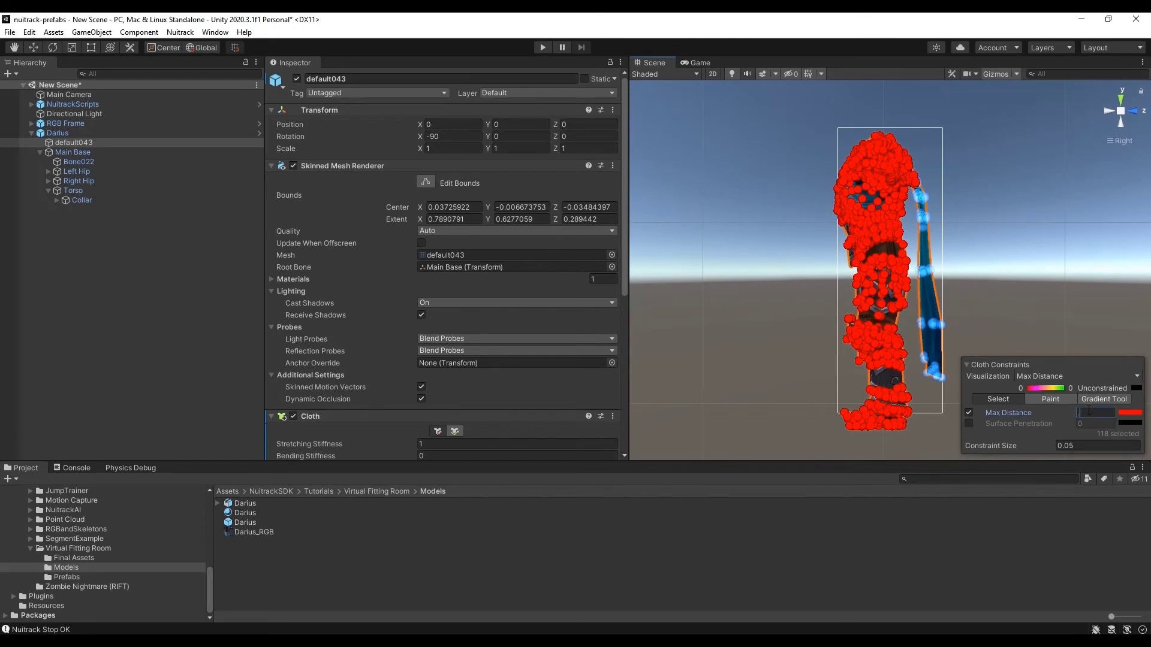
{"action": "left_click", "coordinate": [1021, 304]}
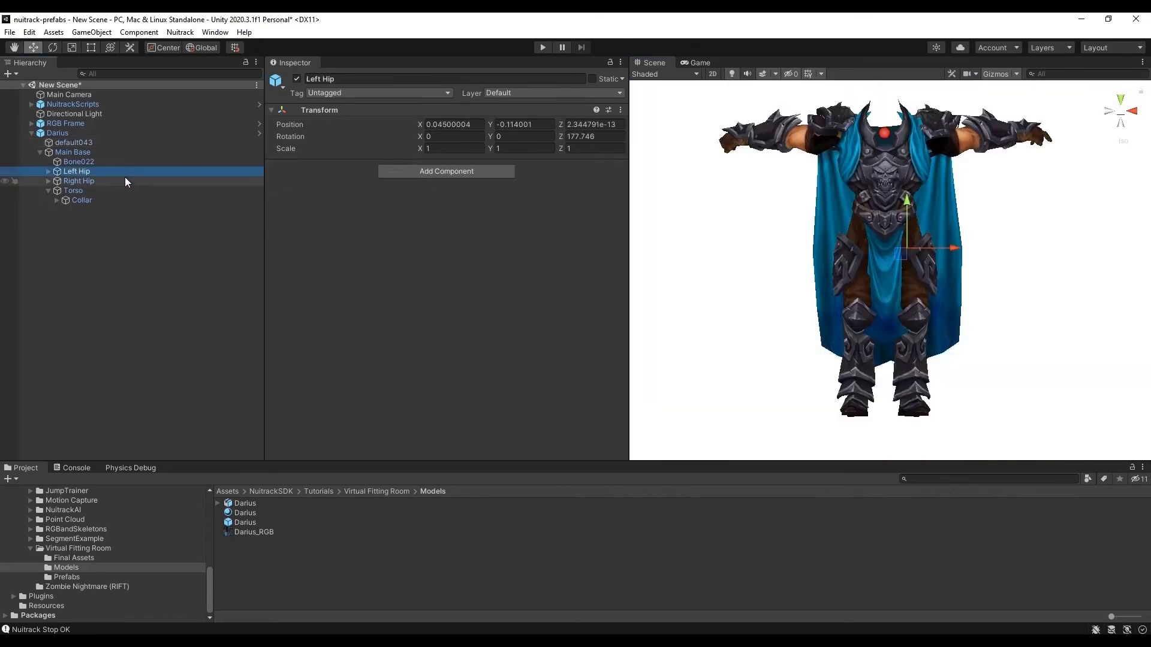
Move the Left Hip and Right Hip bones up together so the legs no longer obstruct the front cloth strip.
{"action": "left_click", "coordinate": [125, 180], "text": "ctrl"}
{"action": "left_click_drag", "start_coordinate": [885, 207], "coordinate": [866, 14]}
{"action": "right_click_drag", "start_coordinate": [1006, 219], "coordinate": [750, 261]}
{"action": "left_click", "coordinate": [749, 262]}
{"action": "scroll", "coordinate": [460, 254], "scroll_direction": "down", "scroll_amount": 9}
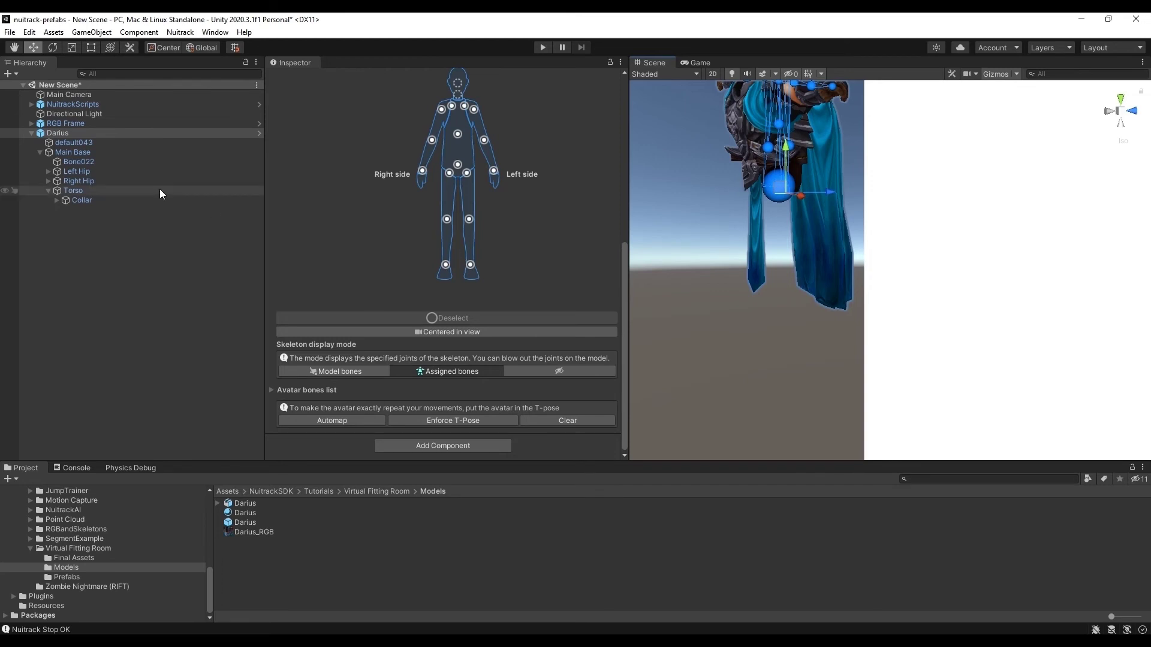
Open the cloth constraints of the default043 mesh for editing.
{"action": "left_click", "coordinate": [152, 161]}
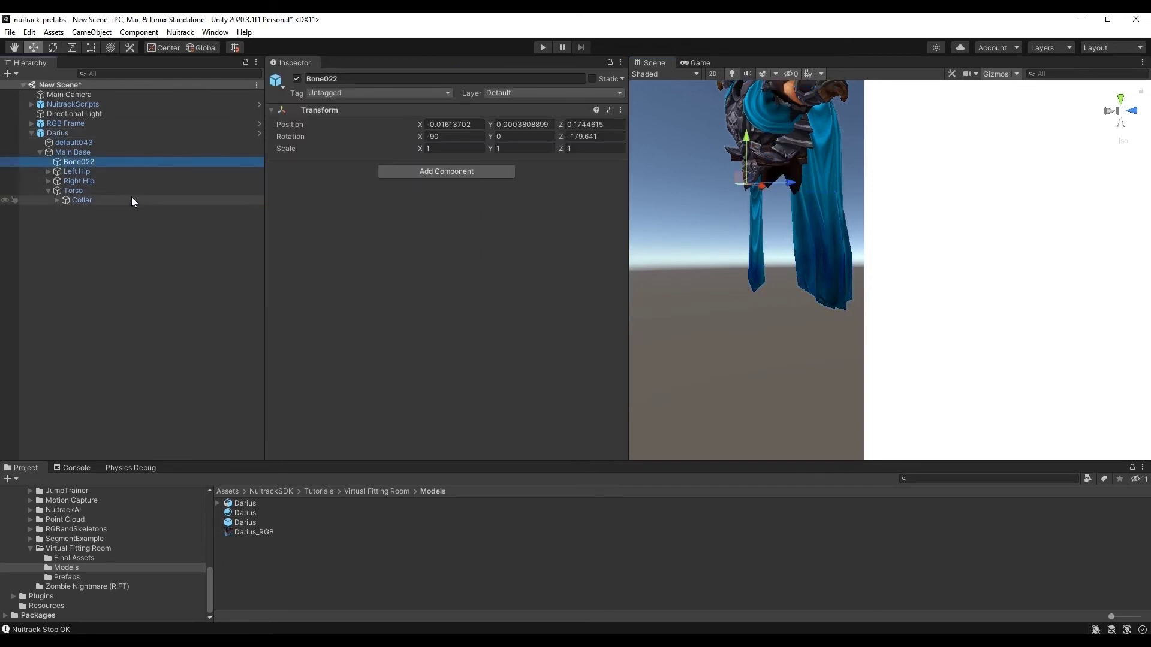
{"action": "left_click", "coordinate": [119, 142]}
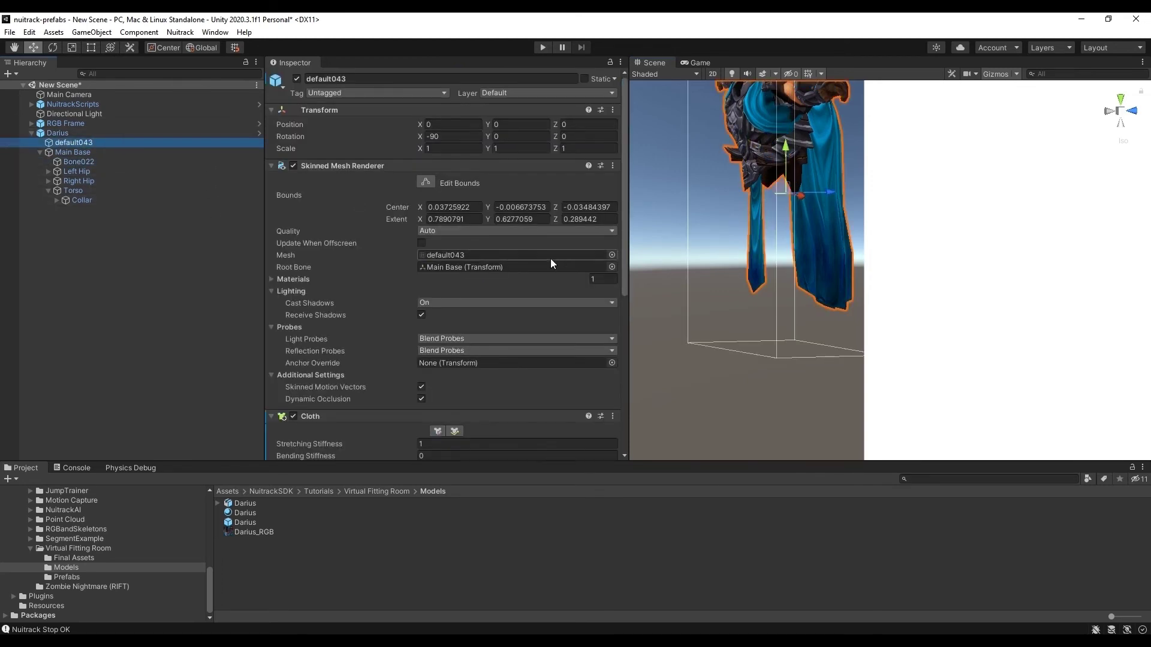
{"action": "scroll", "coordinate": [435, 337], "scroll_direction": "down", "scroll_amount": 5}
{"action": "left_click", "coordinate": [438, 323]}
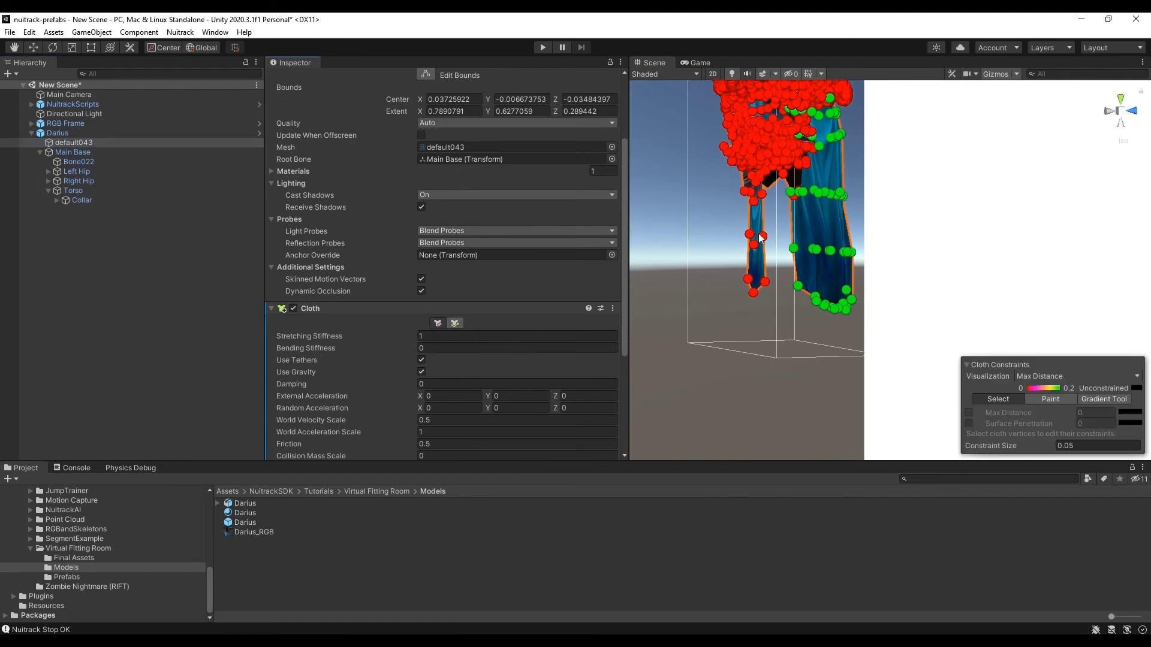
Select the front cloth strip's vertices from both sides, set their Max Distance to 0.2 and finish editing the constraints.
{"action": "scroll", "coordinate": [731, 240], "scroll_direction": "up", "scroll_amount": 10}
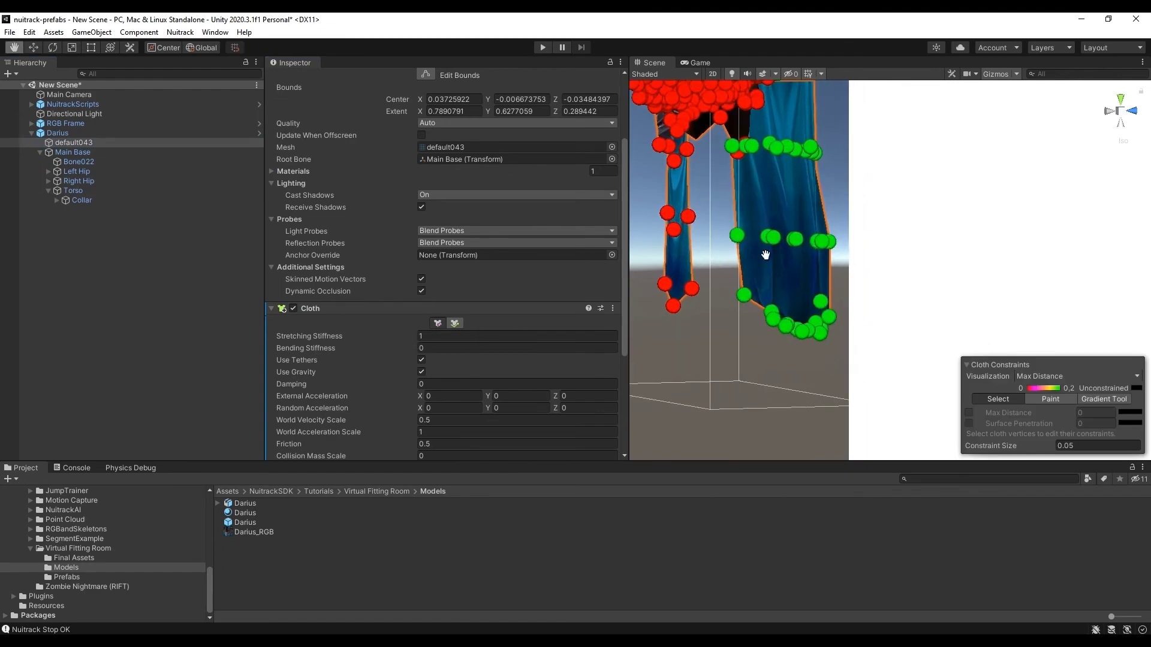
{"action": "middle_click_drag", "start_coordinate": [765, 255], "coordinate": [839, 306]}
{"action": "right_click_drag", "start_coordinate": [810, 290], "coordinate": [955, 290]}
{"action": "left_click_drag", "start_coordinate": [955, 292], "coordinate": [684, 310], "text": "alt"}
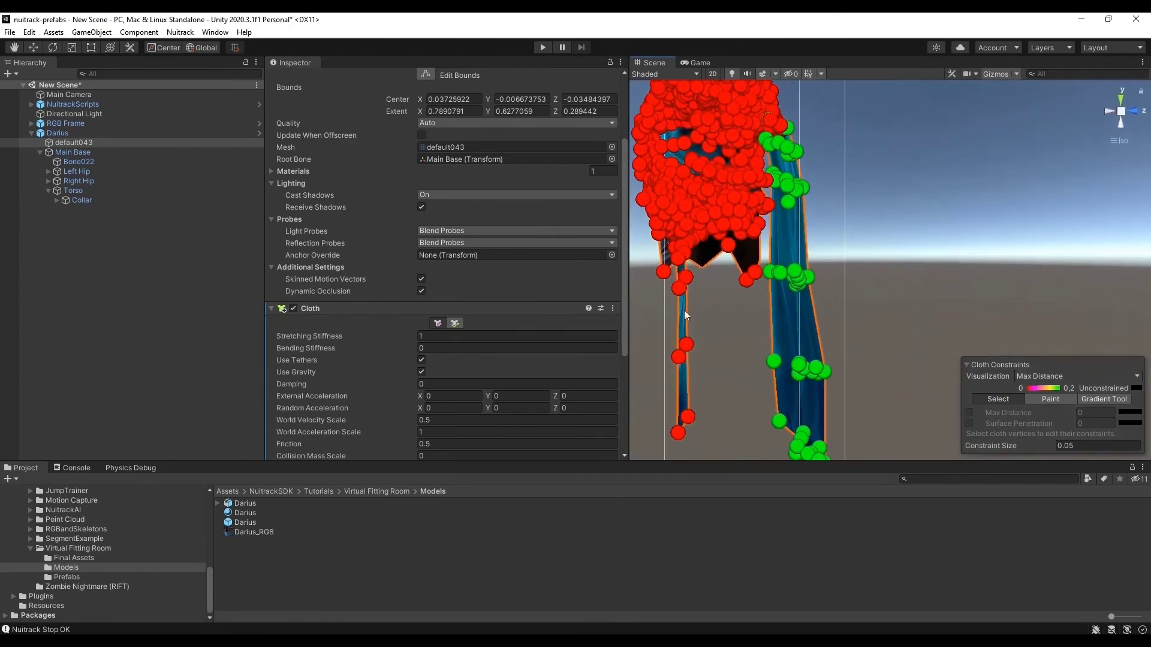
{"action": "left_click_drag", "start_coordinate": [685, 352], "coordinate": [667, 440]}
{"action": "left_click", "coordinate": [1107, 110]}
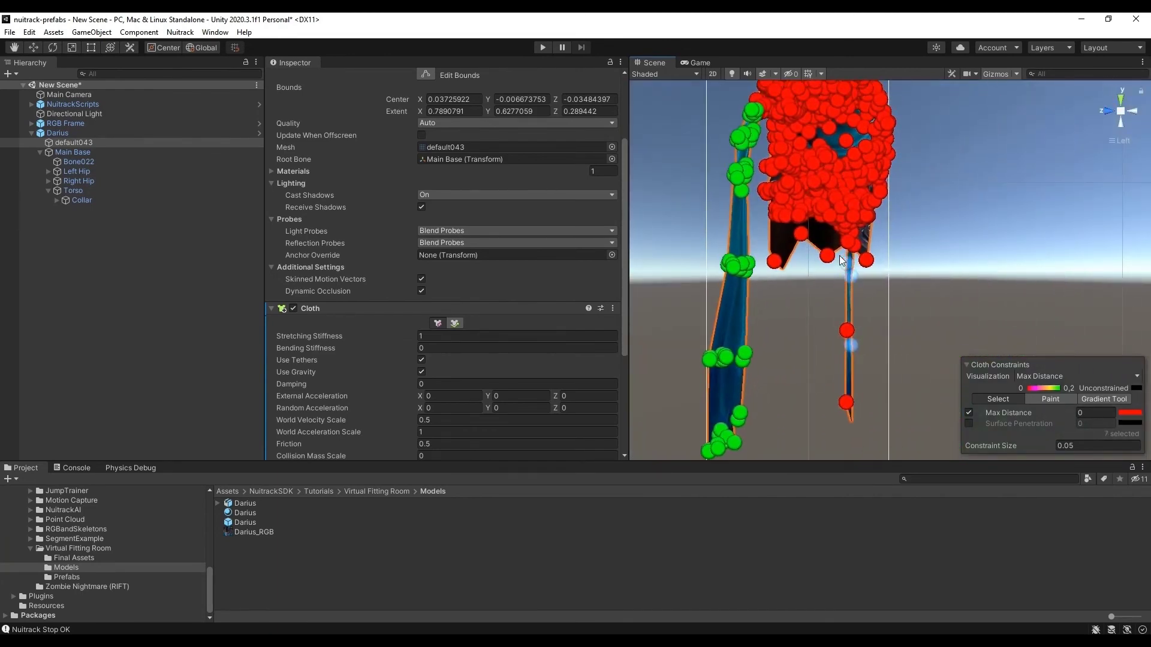
{"action": "left_click_drag", "start_coordinate": [854, 417], "coordinate": [839, 315], "text": "shift"}
{"action": "left_click", "coordinate": [1135, 112]}
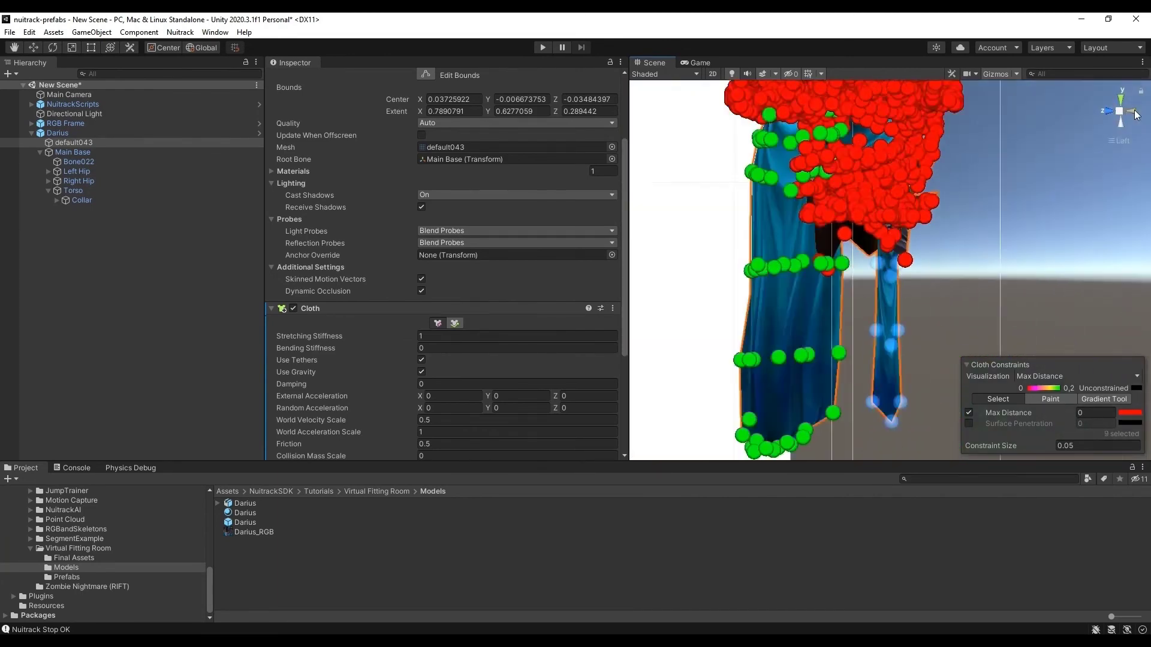
{"action": "left_click", "coordinate": [1135, 112]}
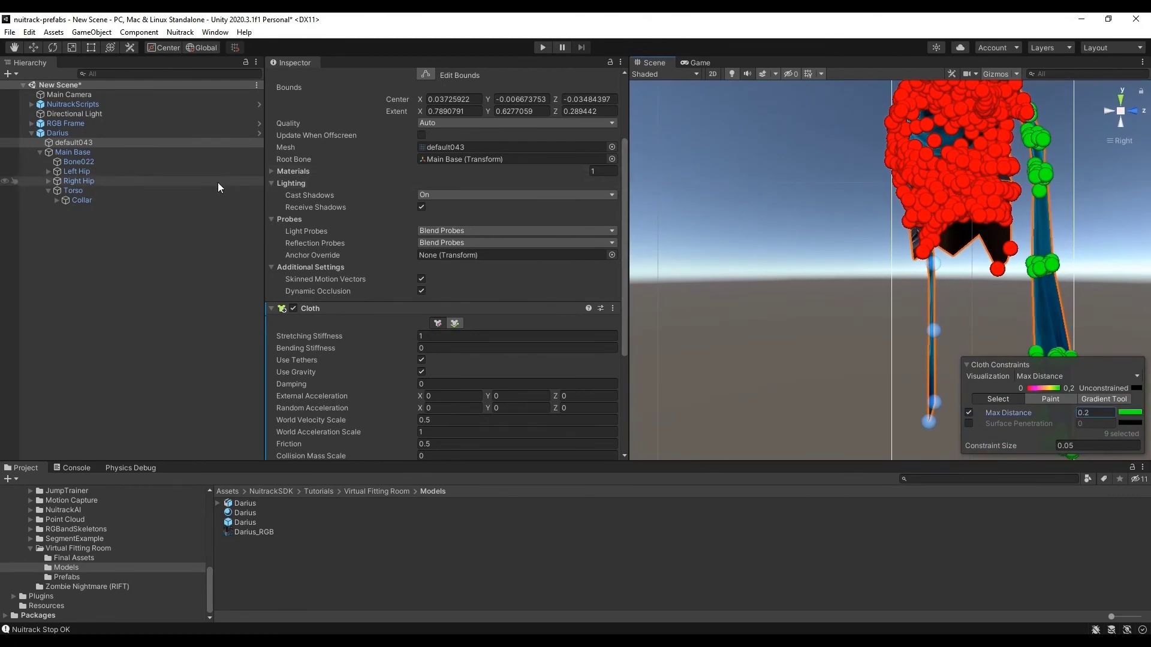
{"action": "scroll", "coordinate": [797, 233], "scroll_direction": "down", "scroll_amount": 1}
{"action": "left_click", "coordinate": [438, 324]}
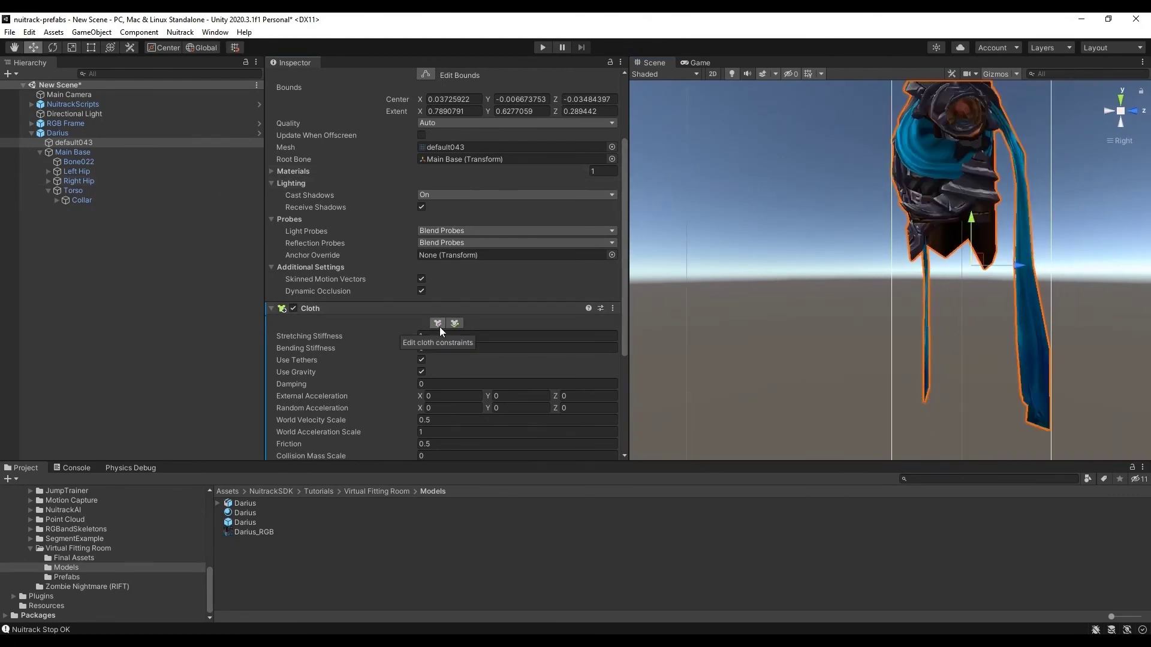
Move the Left Hip and Right Hip bones back down together by setting their X position to 0.04500001.
{"action": "left_click_drag", "start_coordinate": [799, 255], "coordinate": [984, 268], "text": "alt"}
{"action": "left_click", "coordinate": [143, 142]}
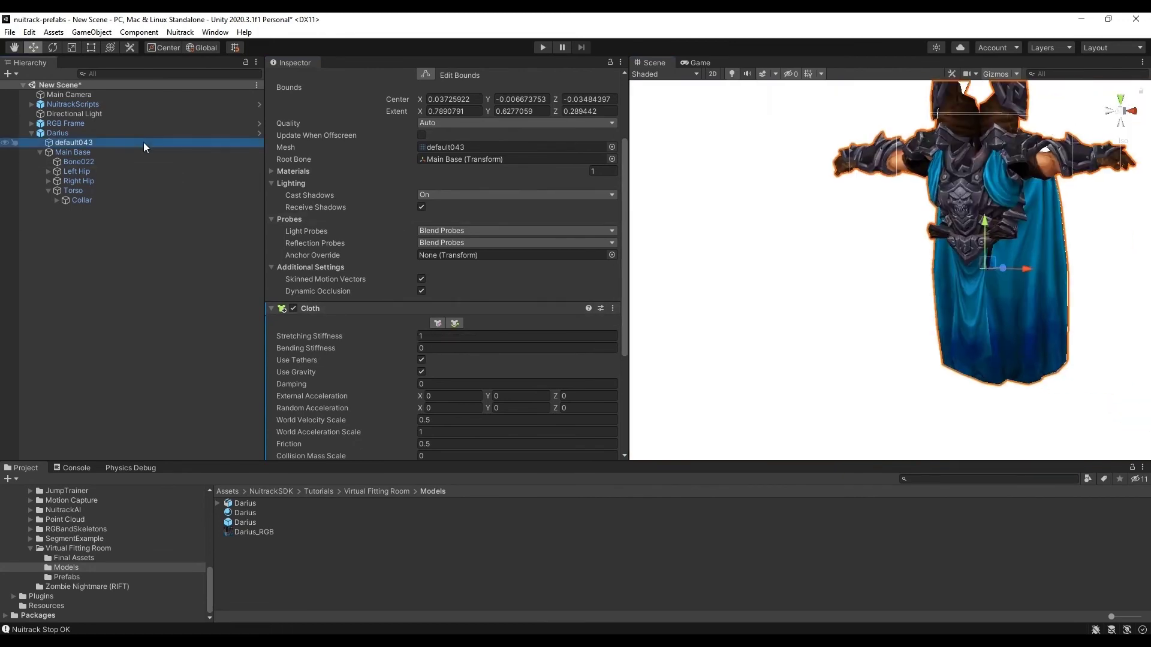
{"action": "left_click", "coordinate": [123, 173]}
{"action": "left_click", "coordinate": [123, 178], "text": "ctrl"}
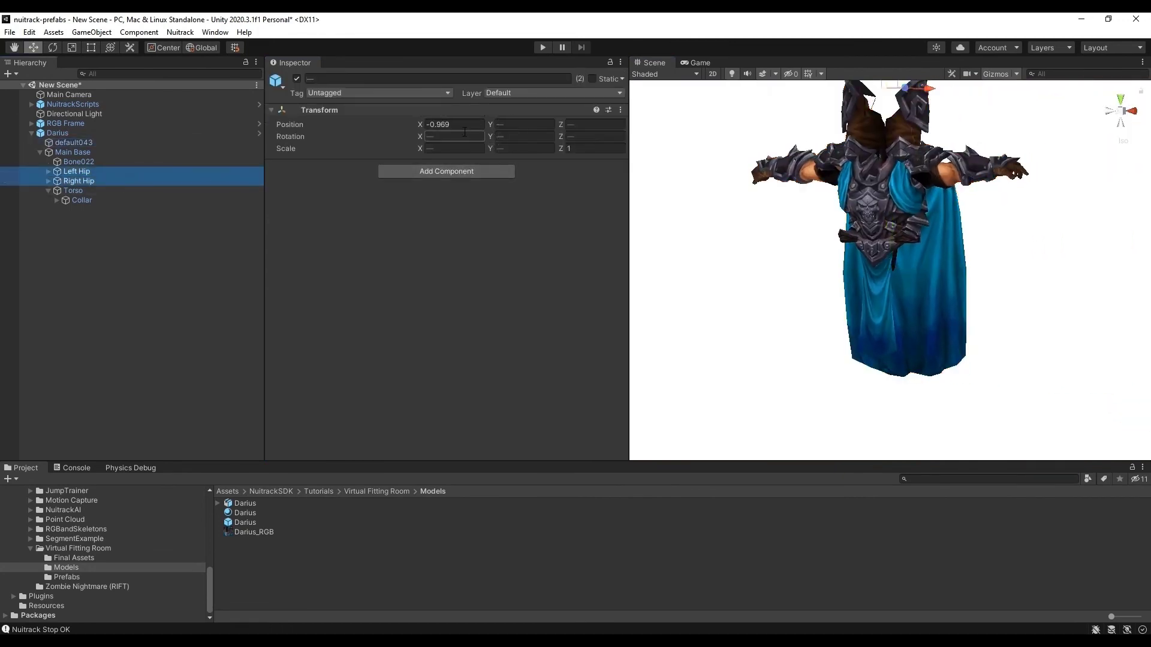
{"action": "left_click", "coordinate": [465, 124]}
{"action": "type", "text": "0.04500001"}
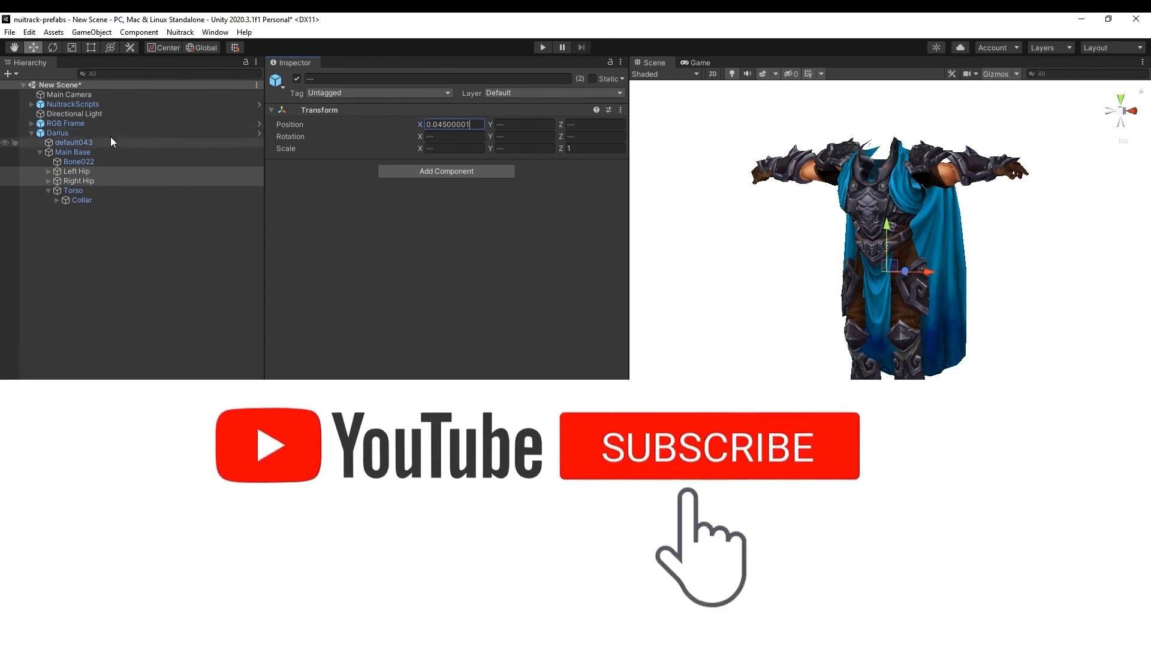
Save the scene and run it to test the avatar's cloth physics.
{"action": "left_click", "coordinate": [75, 88]}
{"action": "key", "text": "ctrl+s"}
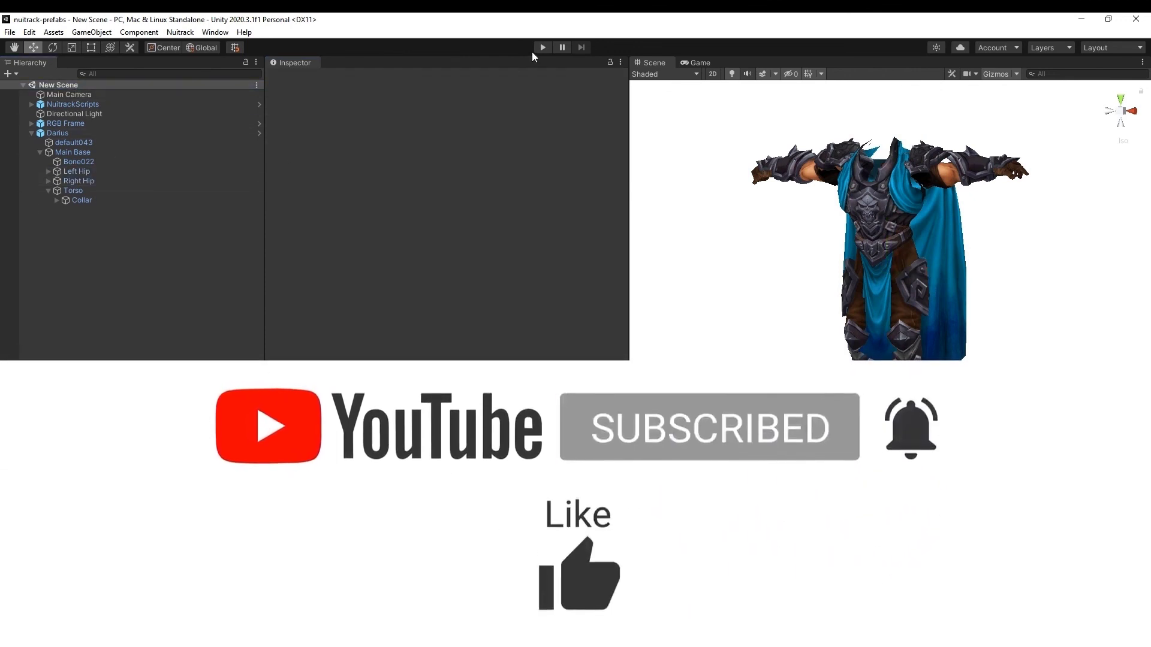
{"action": "left_click", "coordinate": [543, 48]}
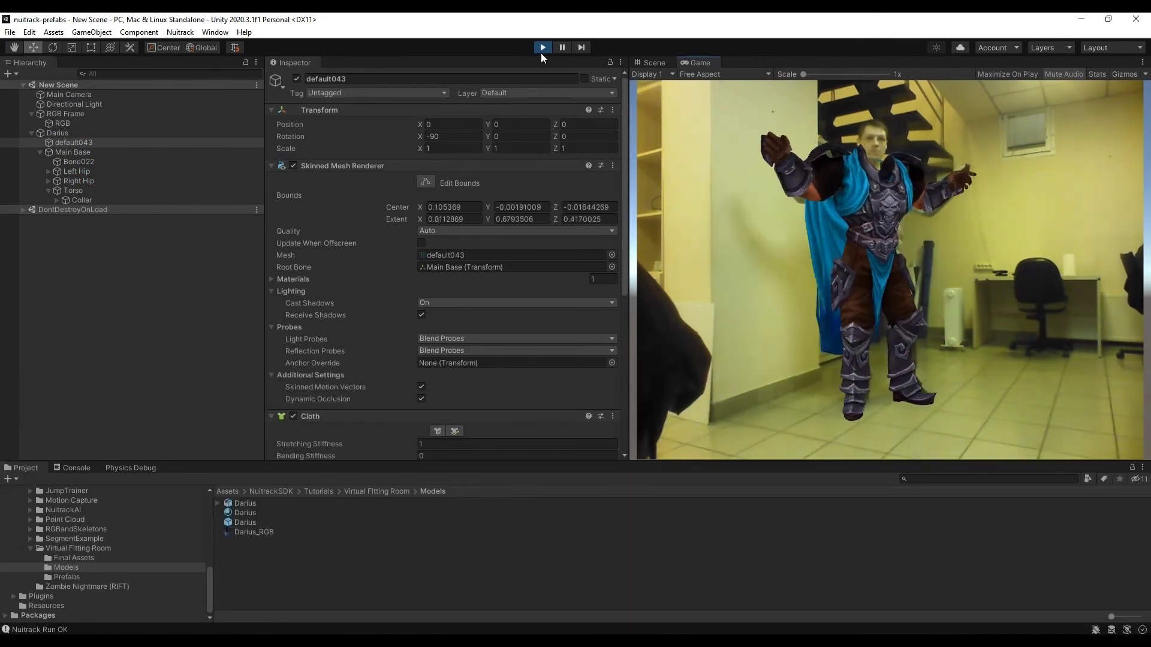